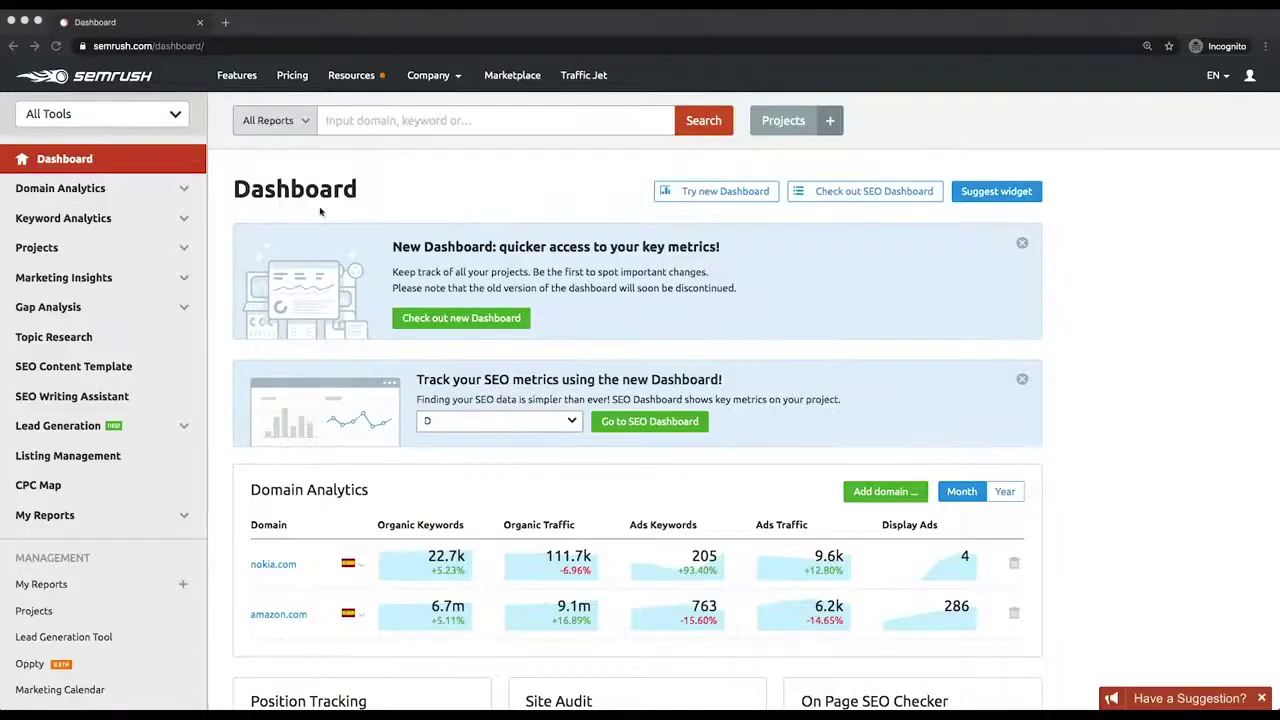
# Step: Run a Keyword Overview for 'running shoes' using the United States database
pyautogui.click(128, 221)
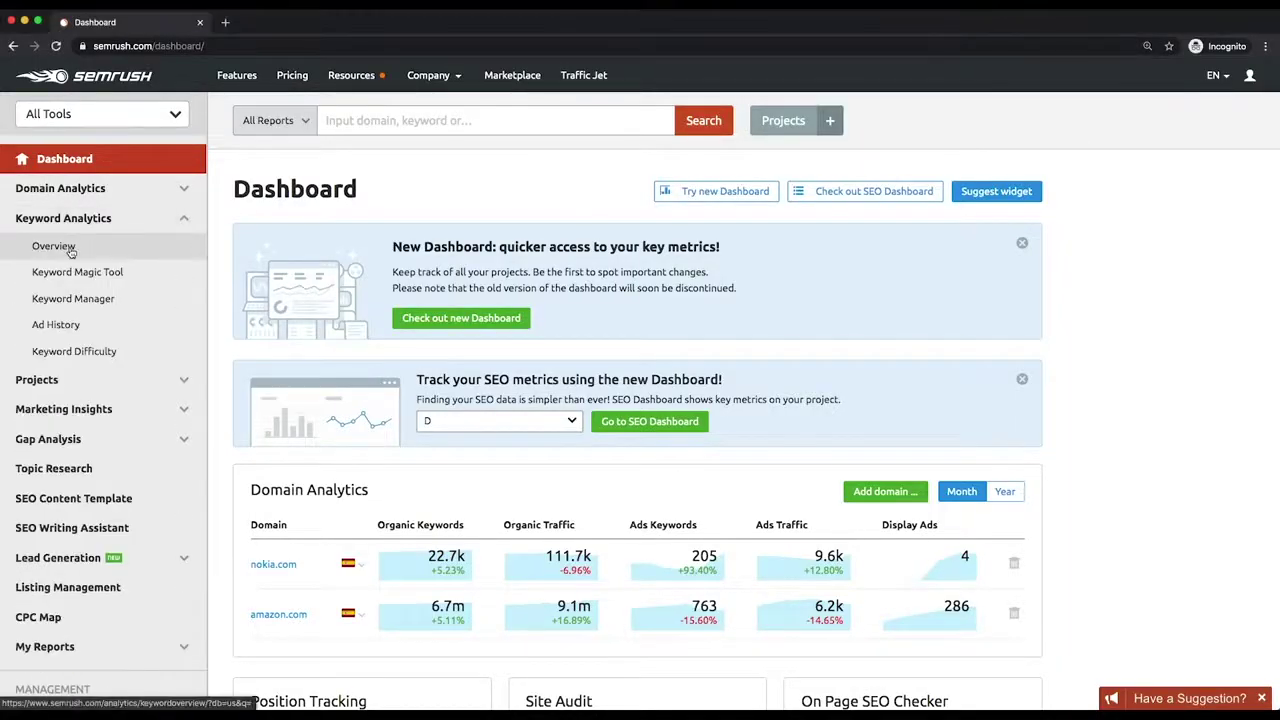
pyautogui.click(70, 250)
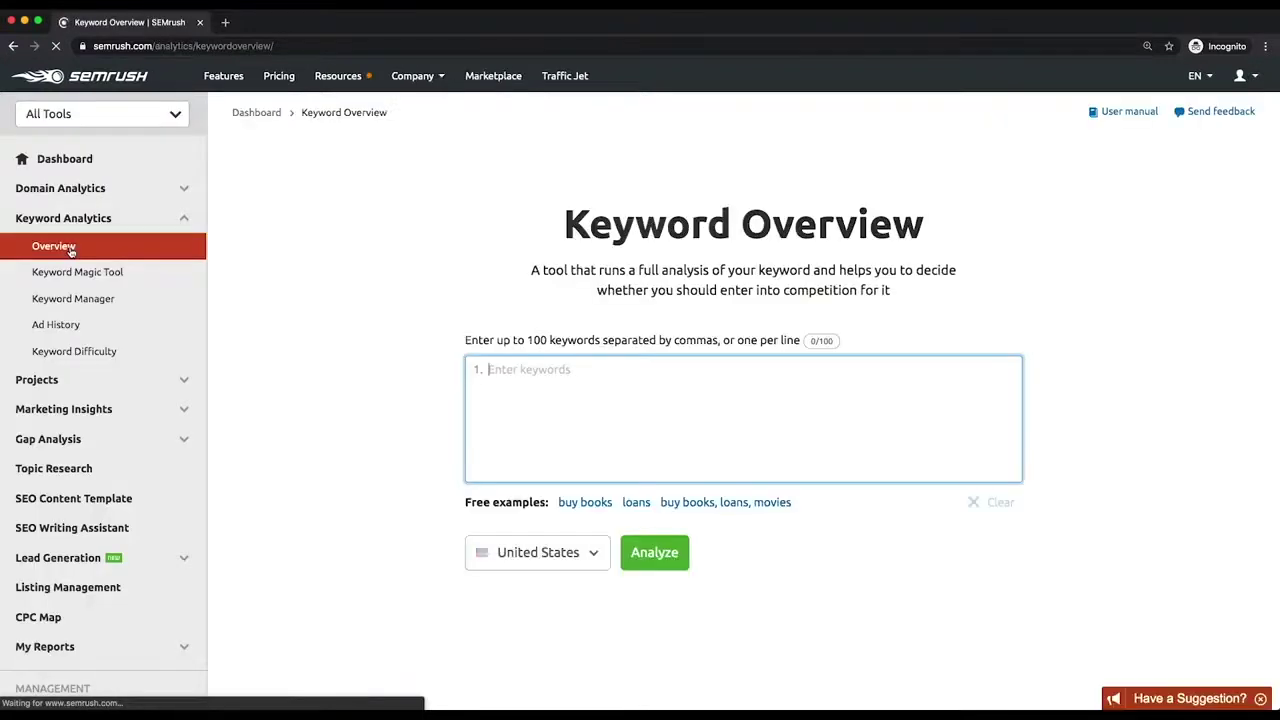
pyautogui.write('r')
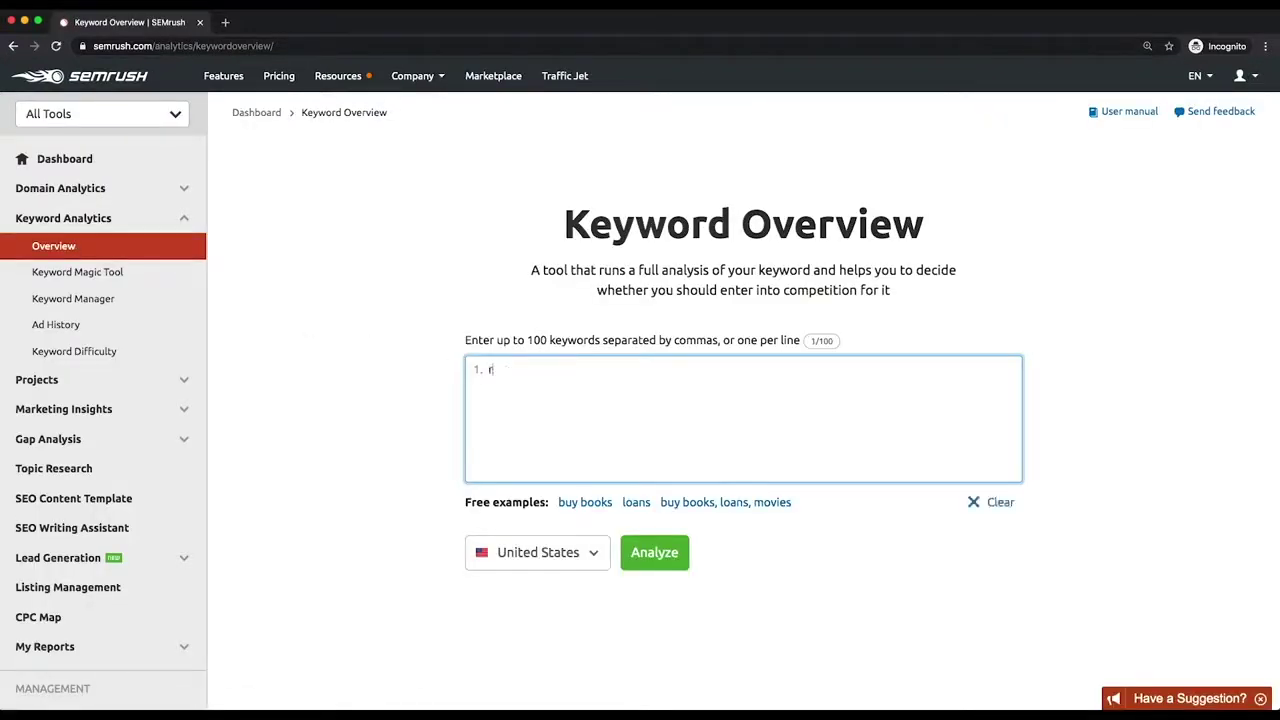
pyautogui.write('unning shoes')
pyautogui.click(543, 565)
pyautogui.scroll(-3, 543, 565)
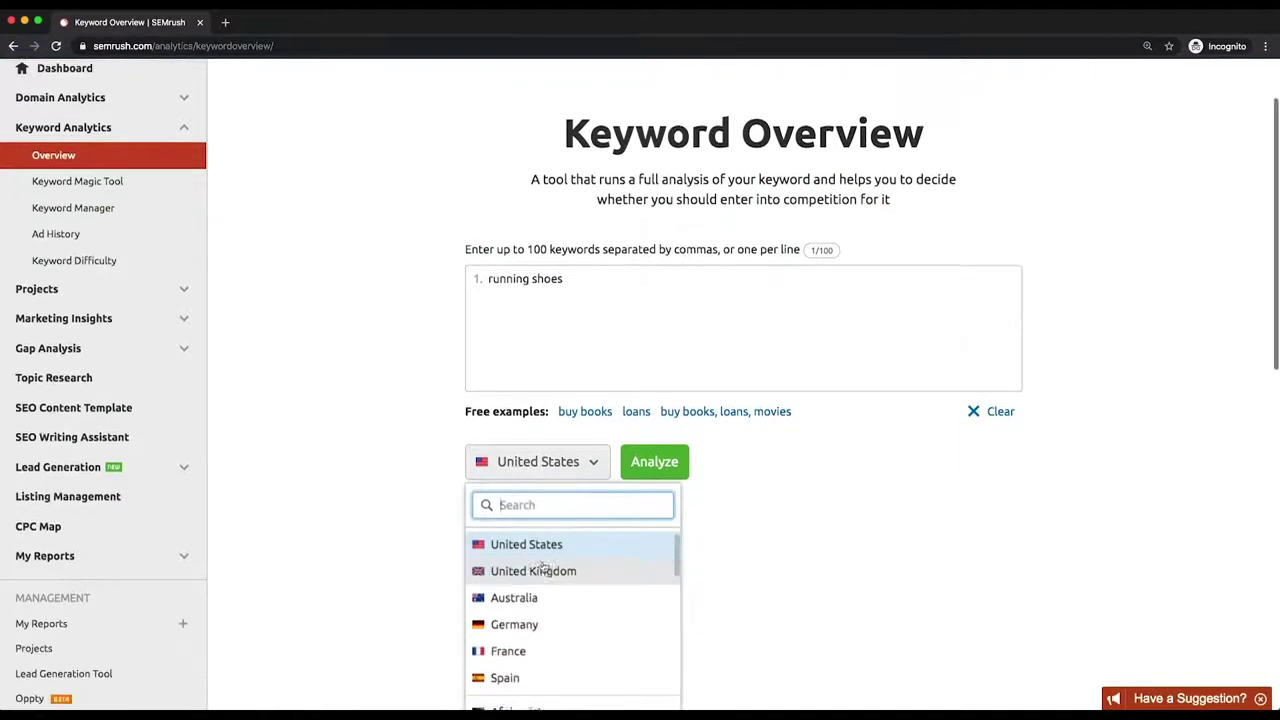
pyautogui.click(652, 376)
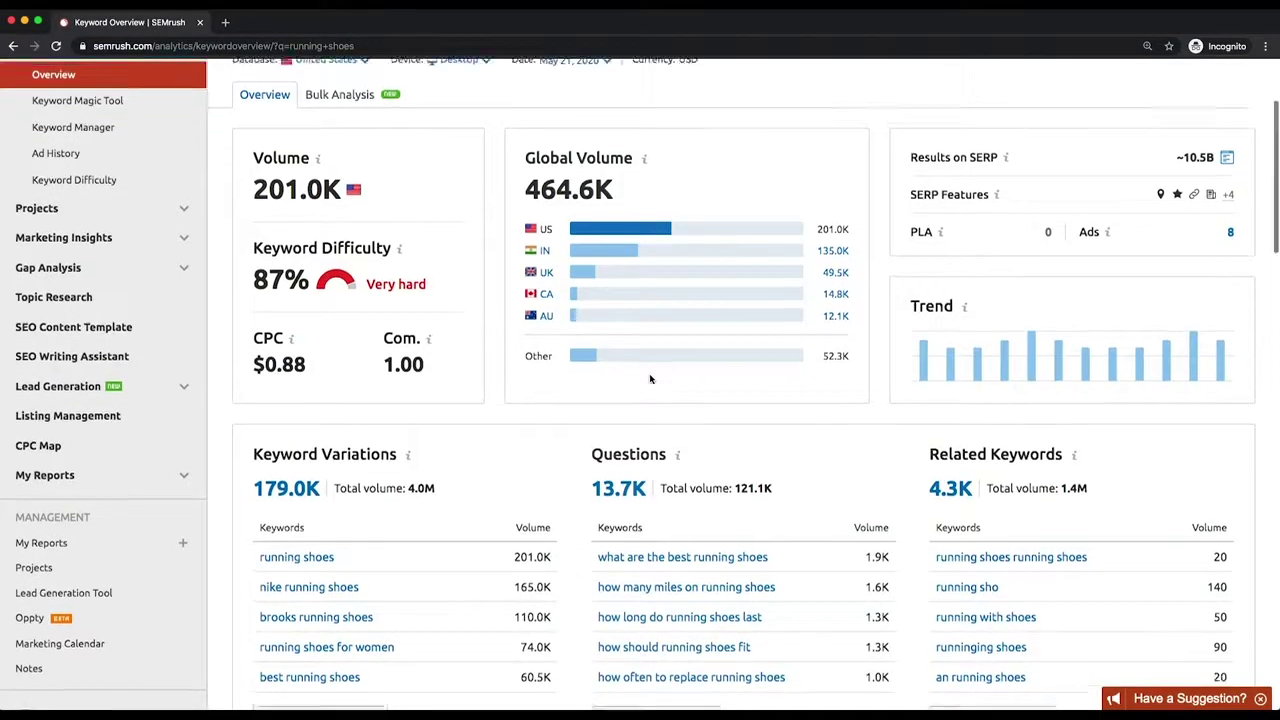
pyautogui.scroll(3, 649, 375)
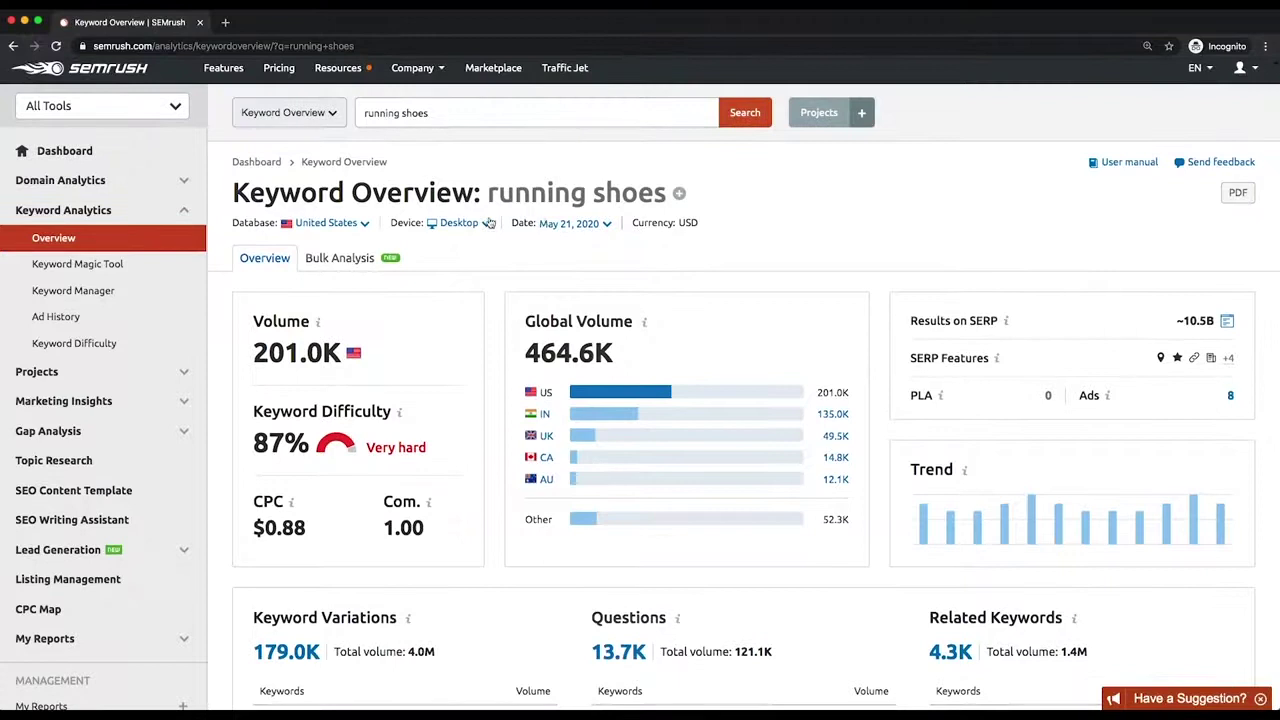
pyautogui.click(487, 225)
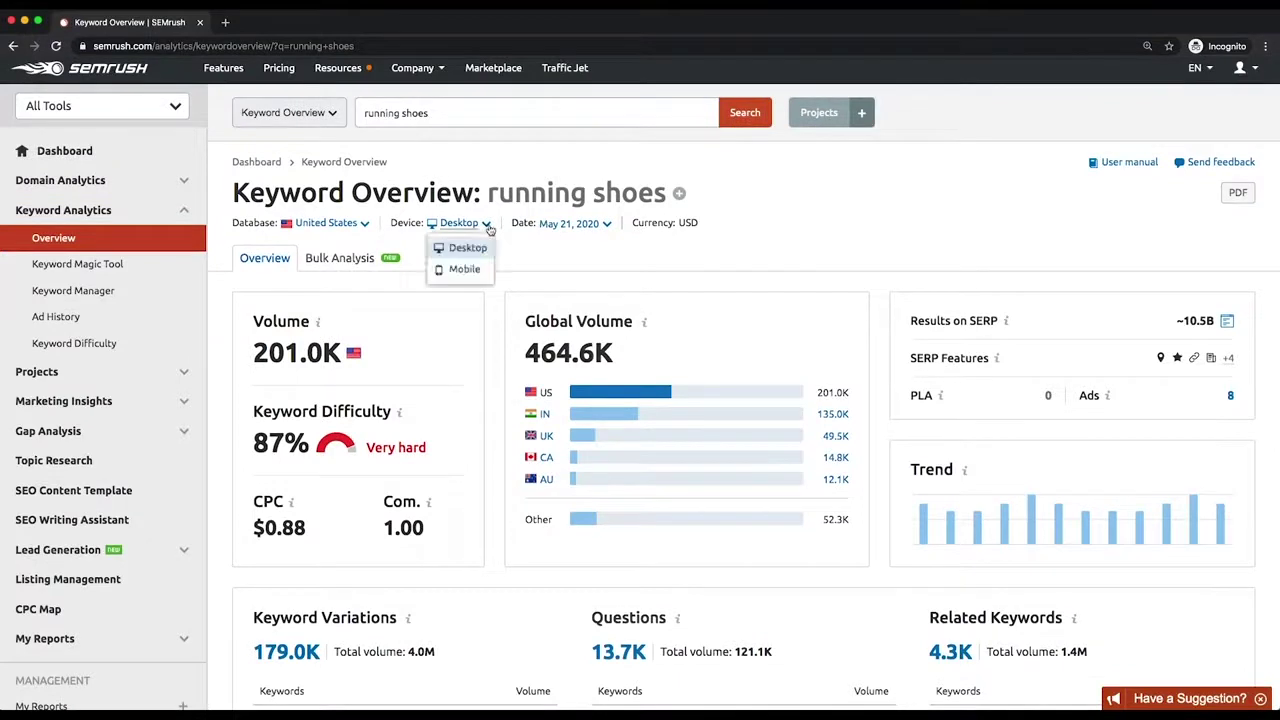
pyautogui.click(605, 225)
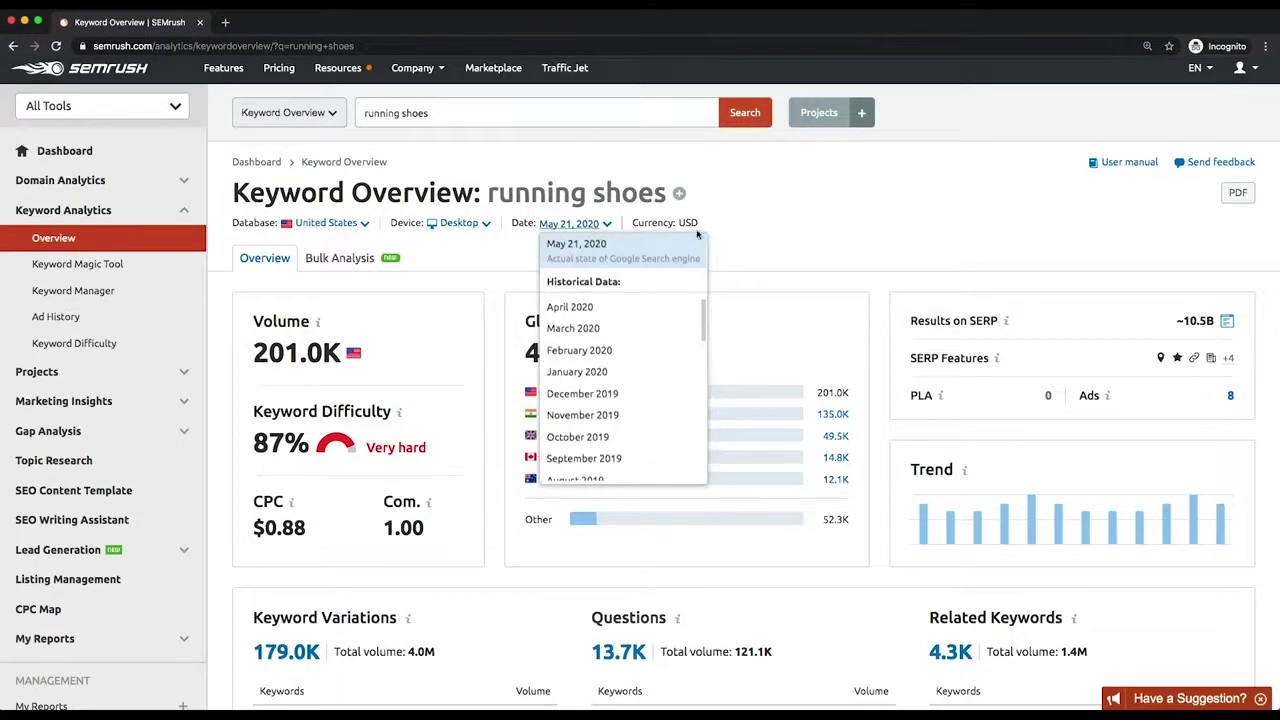
pyautogui.click(867, 240)
pyautogui.scroll(-2, 867, 240)
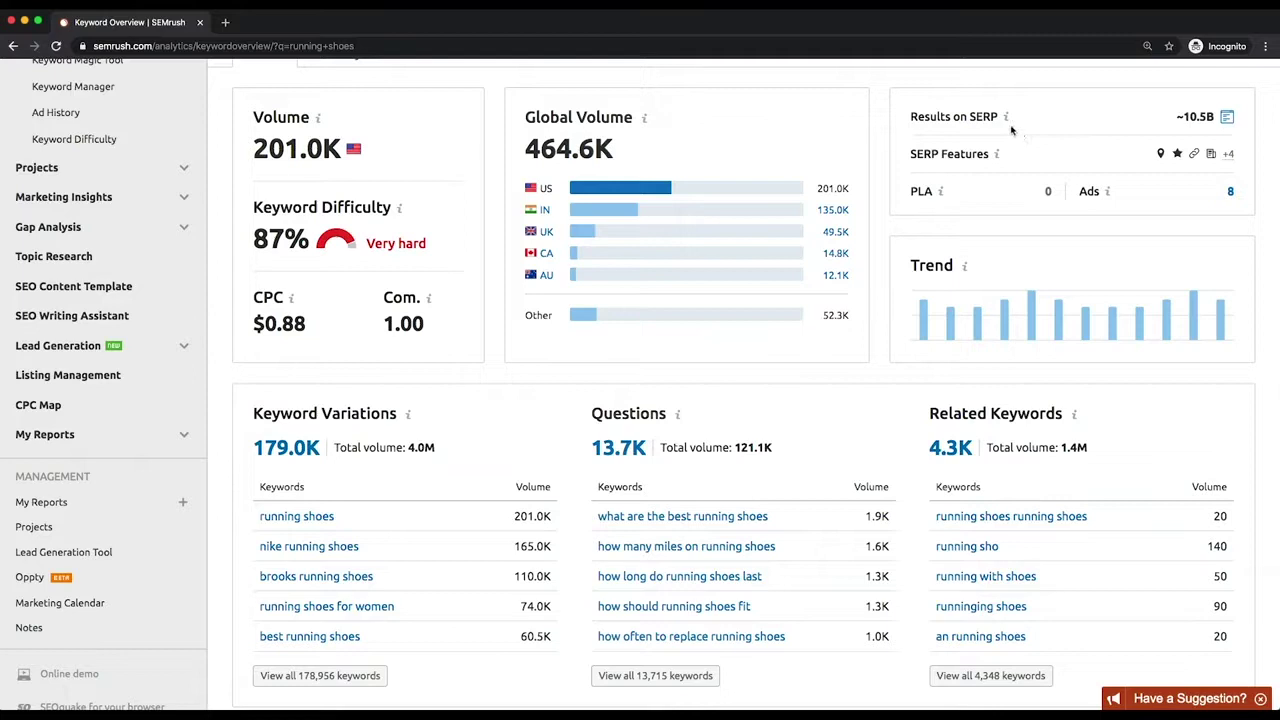
pyautogui.moveTo(1007, 118)
pyautogui.scroll(-2, 1113, 357)
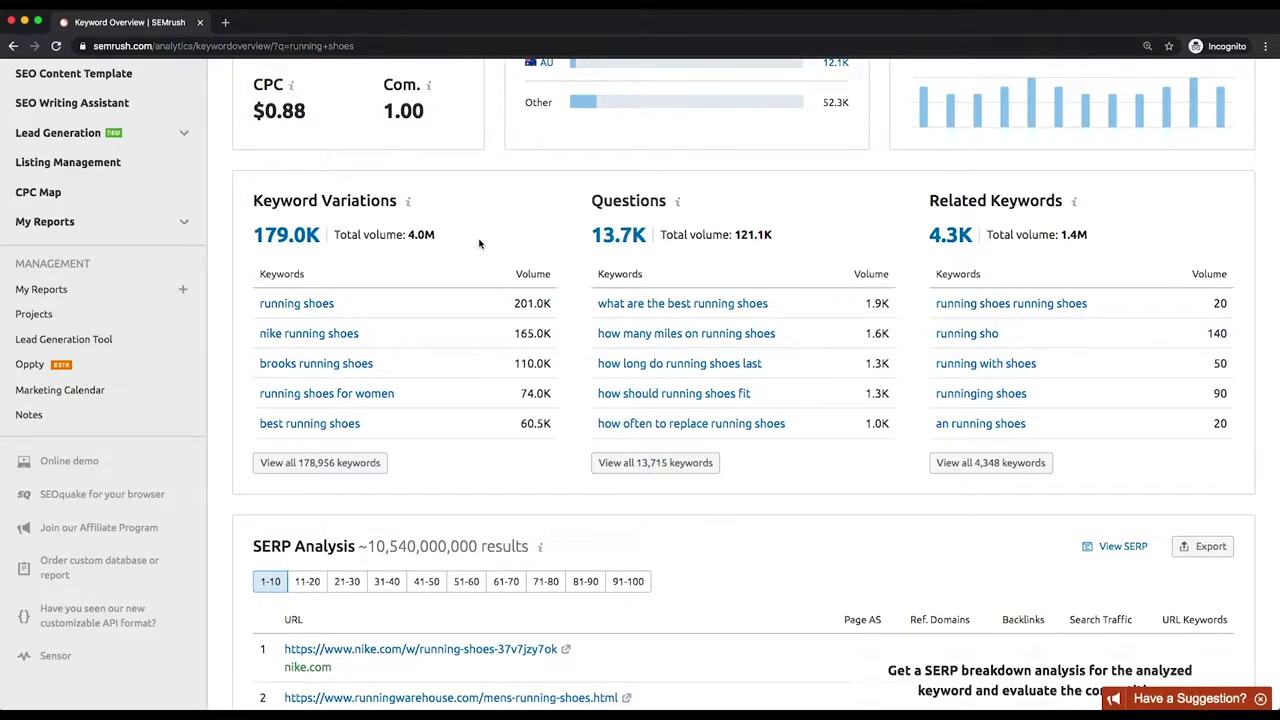
pyautogui.scroll(-1, 1123, 260)
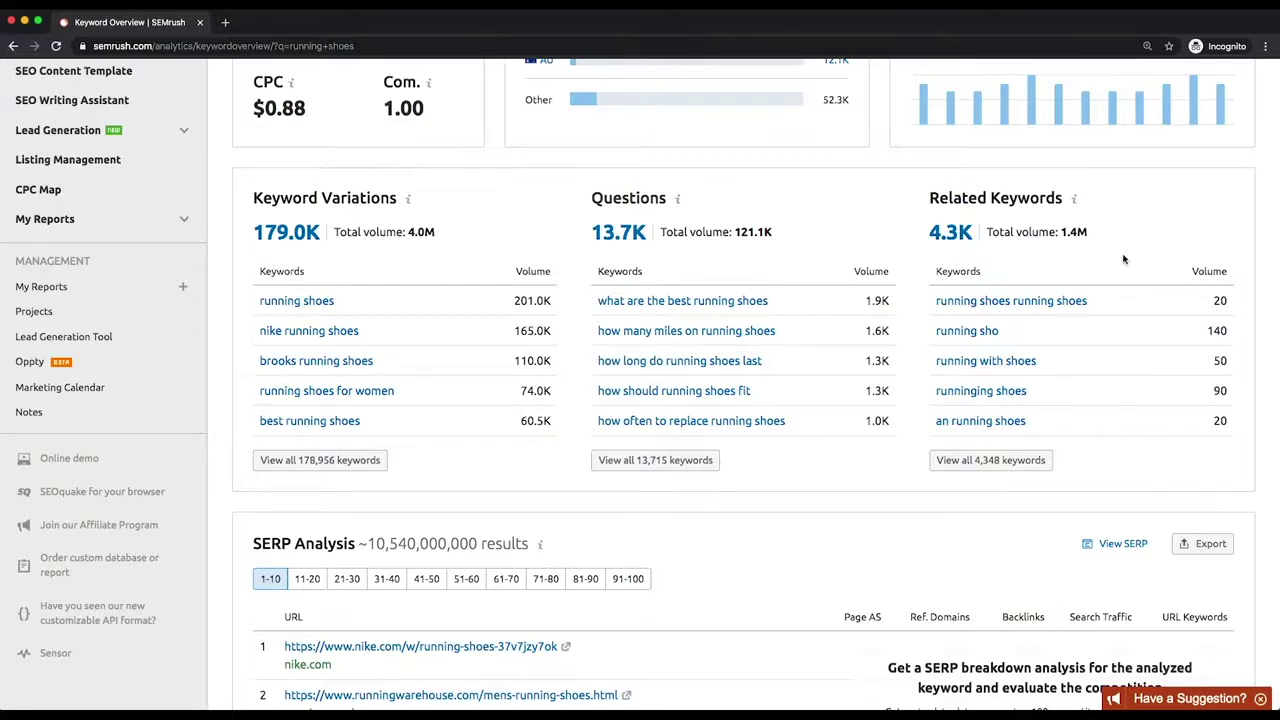
pyautogui.scroll(-3, 1123, 260)
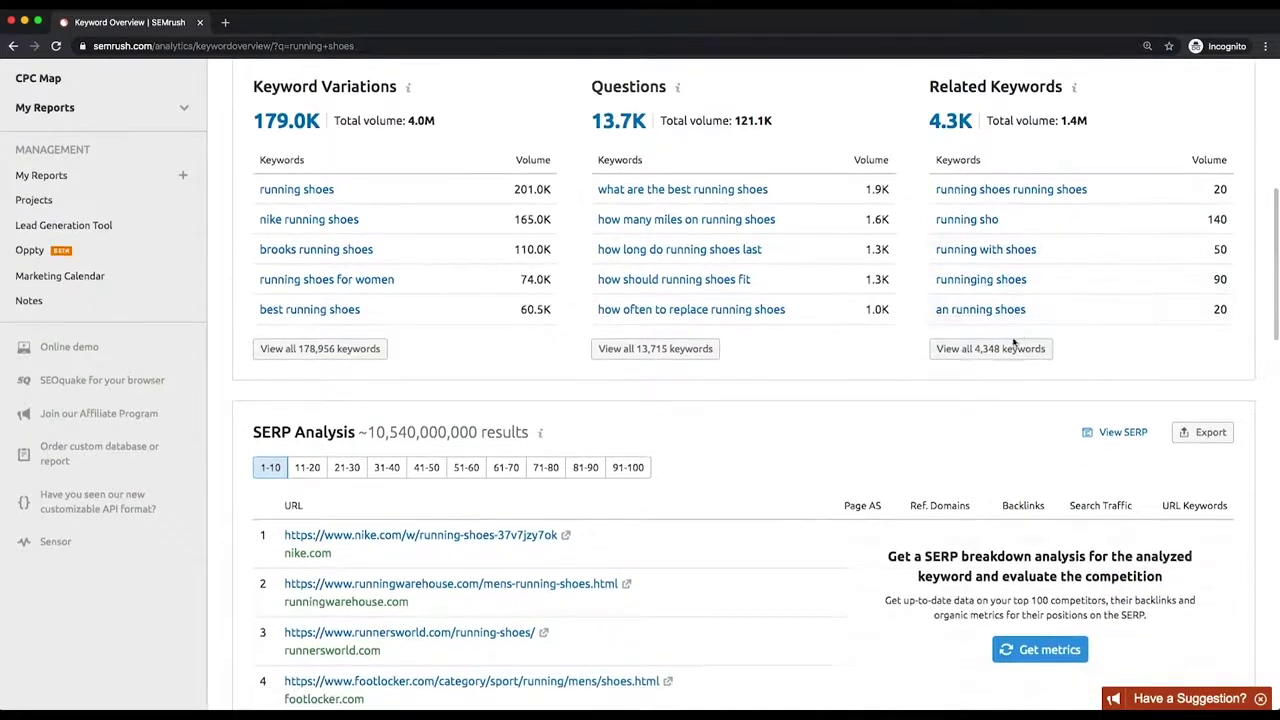
# Step: Follow 'View all 4,348 keywords' under Related Keywords into the Keyword Magic Tool
pyautogui.click(1009, 349)
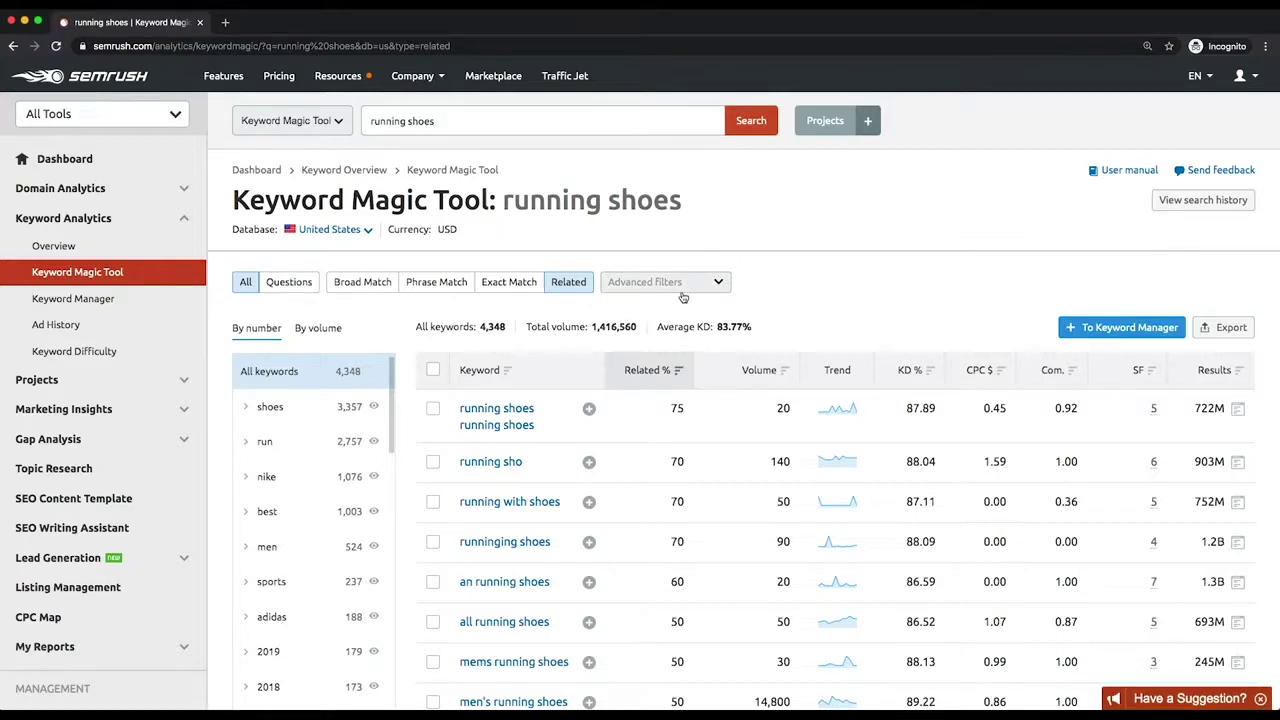
# Step: Sort the related keywords by volume, highest first, and review the ranked table
pyautogui.click(759, 385)
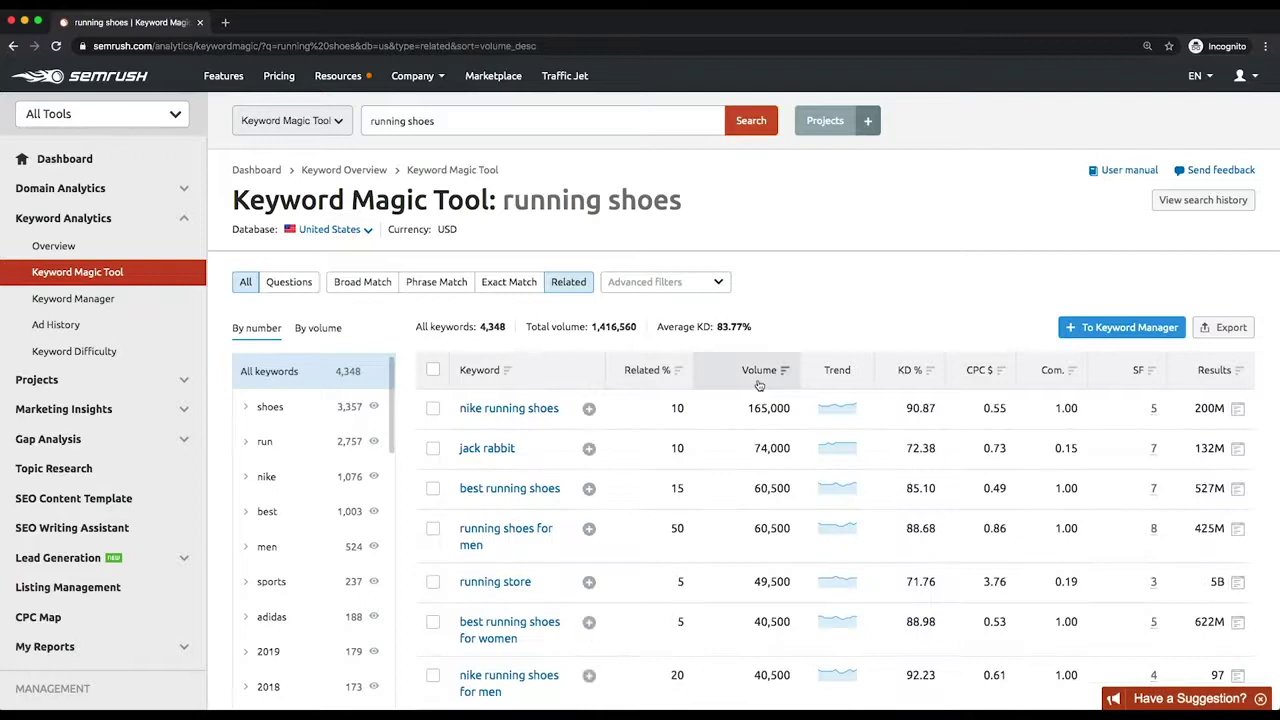
pyautogui.scroll(-5, 290, 427)
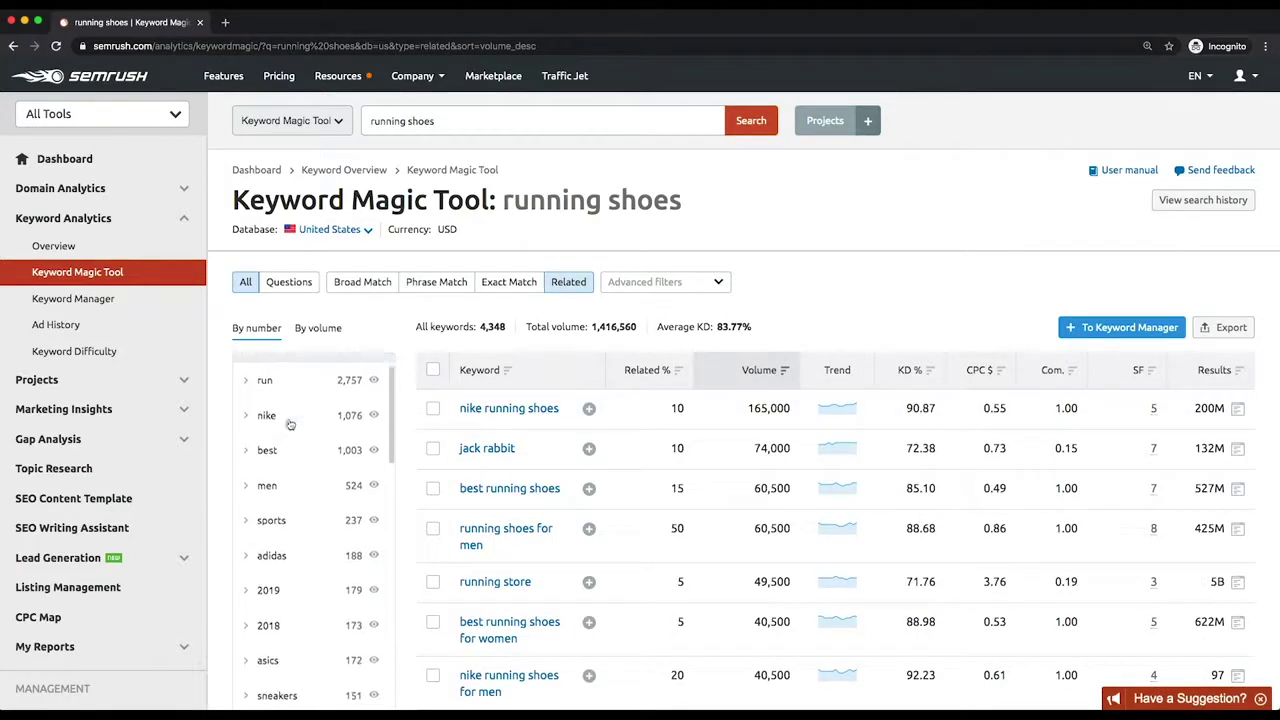
pyautogui.scroll(5, 290, 425)
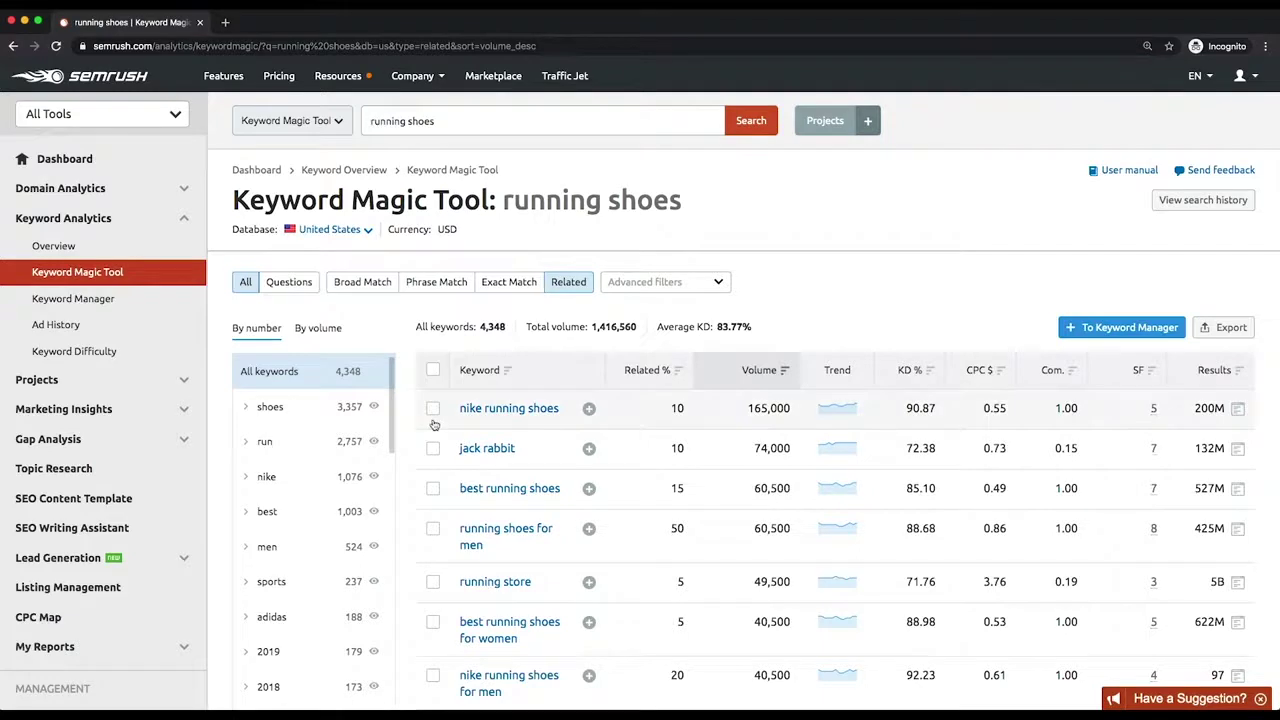
pyautogui.scroll(-3, 433, 425)
pyautogui.scroll(-3, 478, 438)
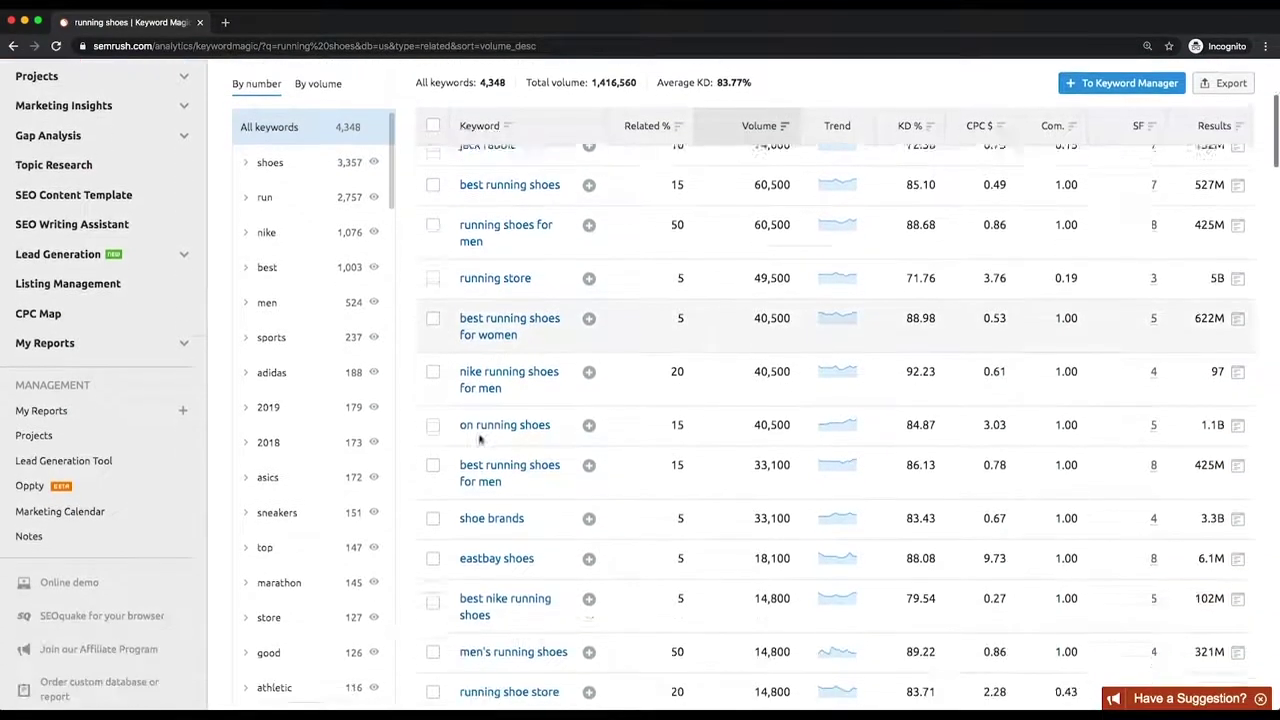
pyautogui.scroll(-2, 478, 438)
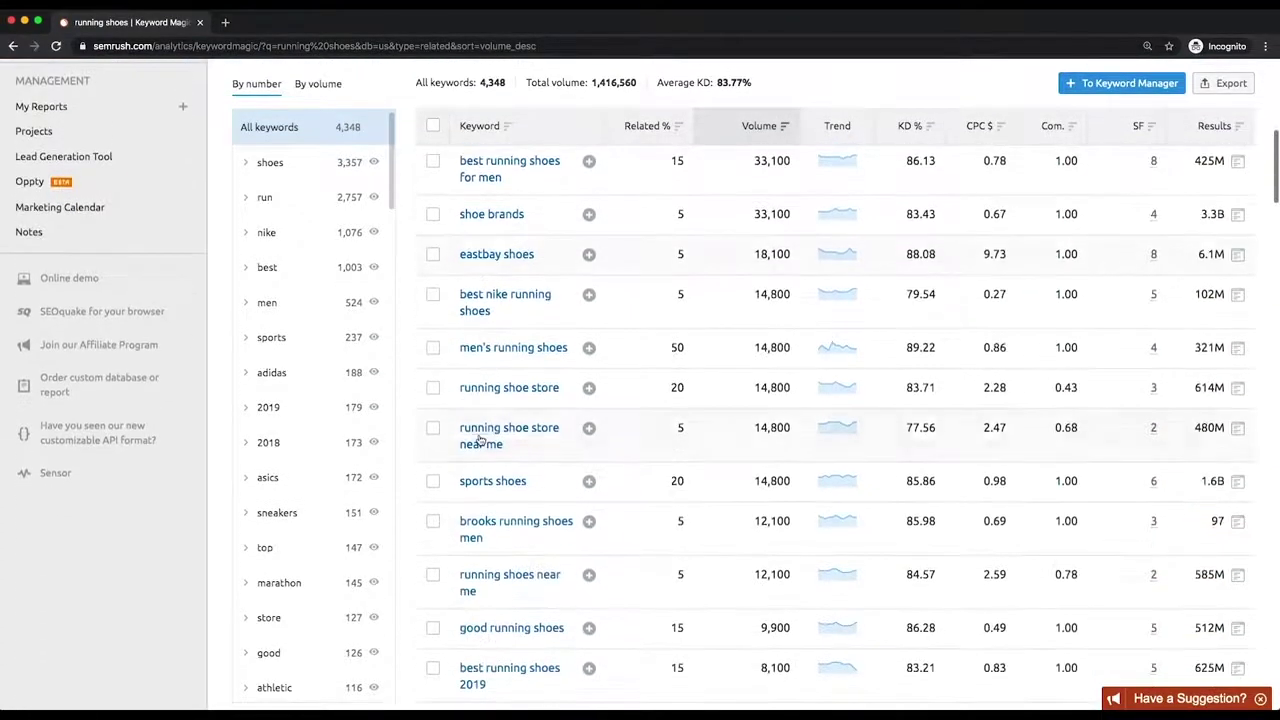
pyautogui.scroll(5, 478, 438)
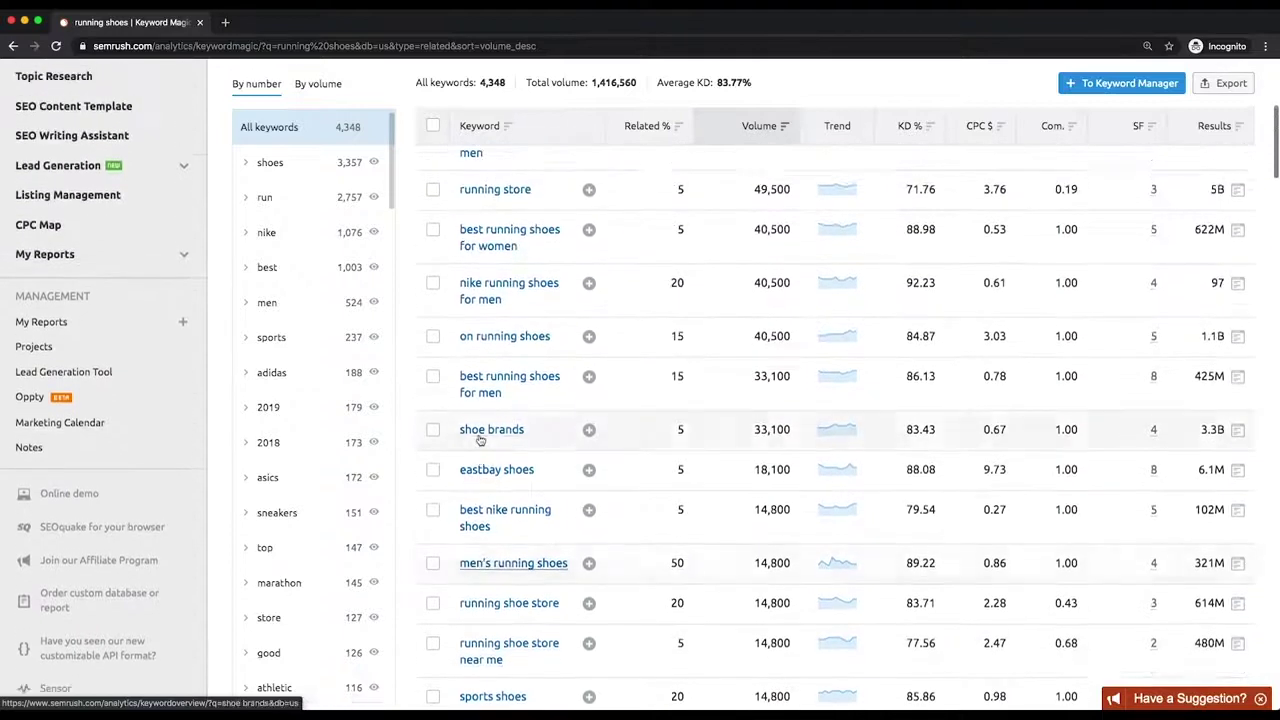
pyautogui.scroll(1, 478, 438)
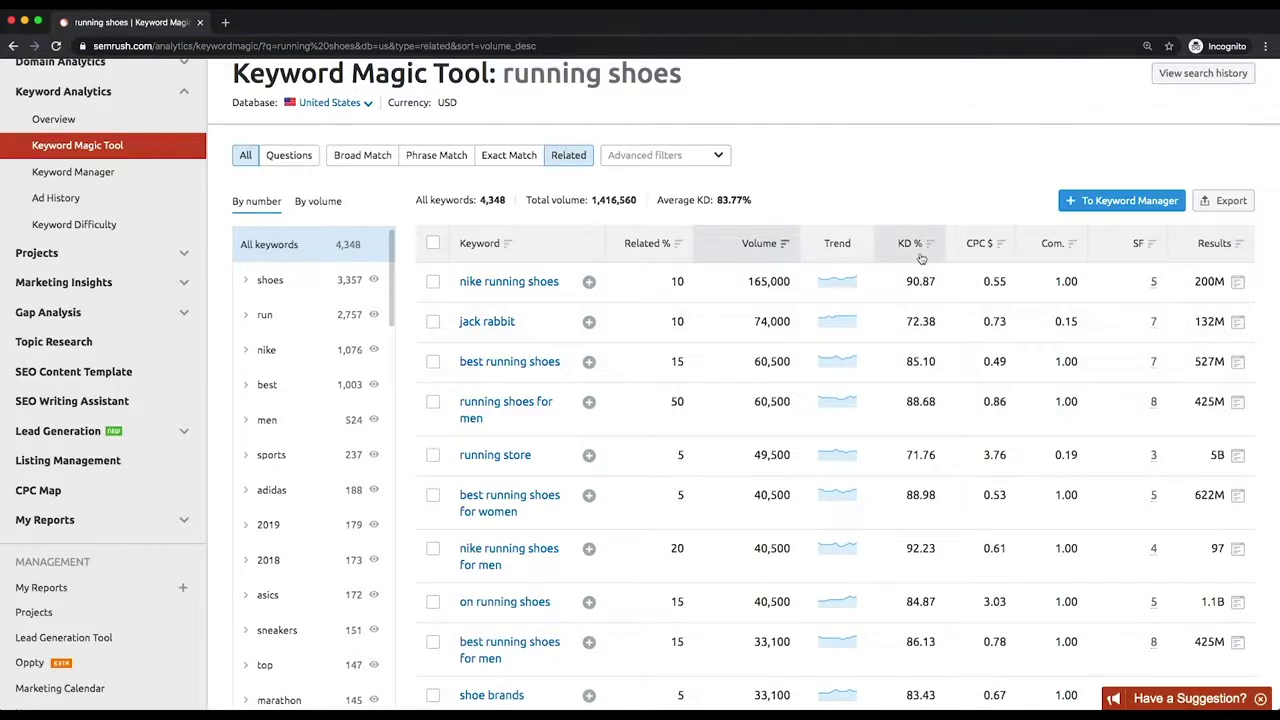
# Step: Filter the keywords to a keyword difficulty of 60–80%
pyautogui.click(685, 160)
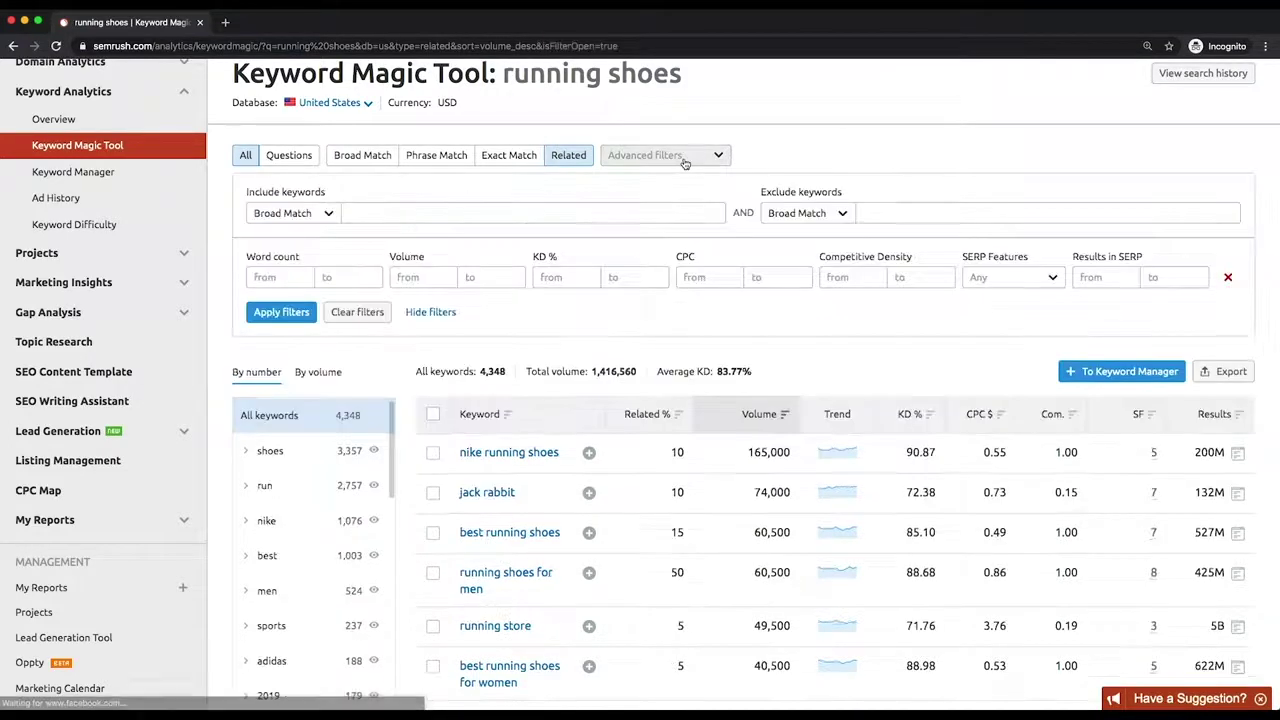
pyautogui.click(420, 277)
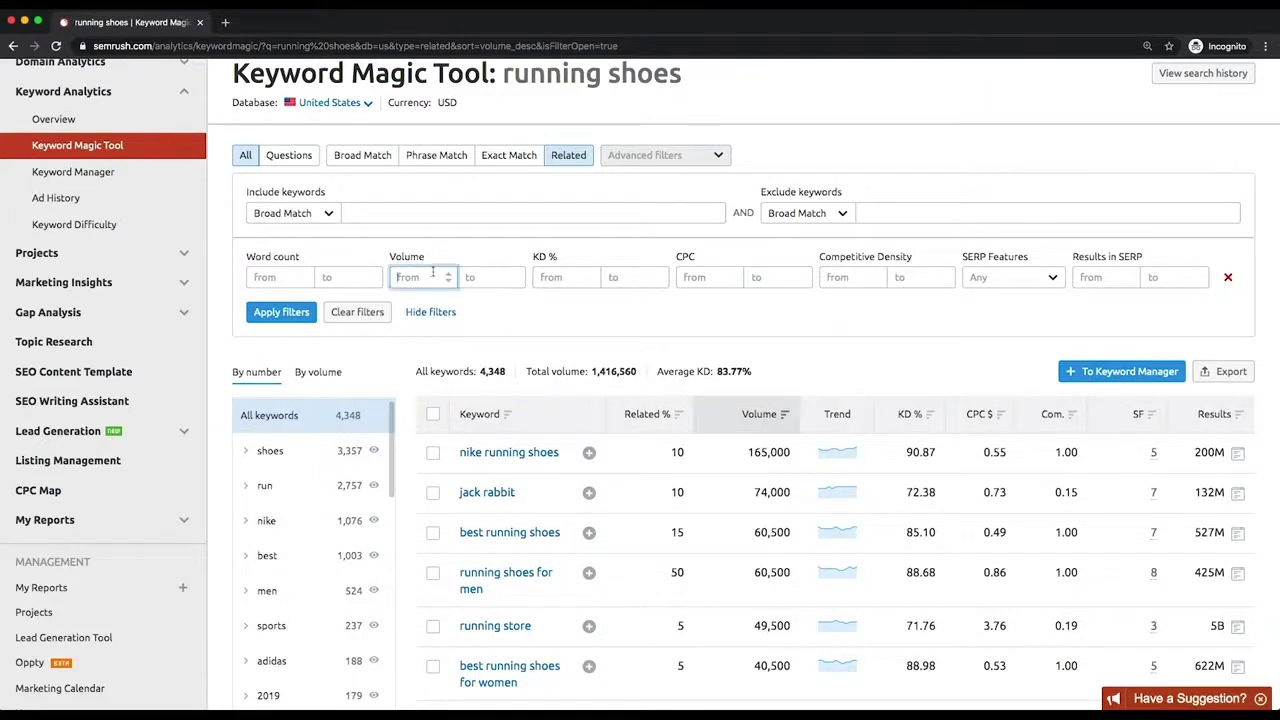
pyautogui.click(548, 277)
pyautogui.write('60')
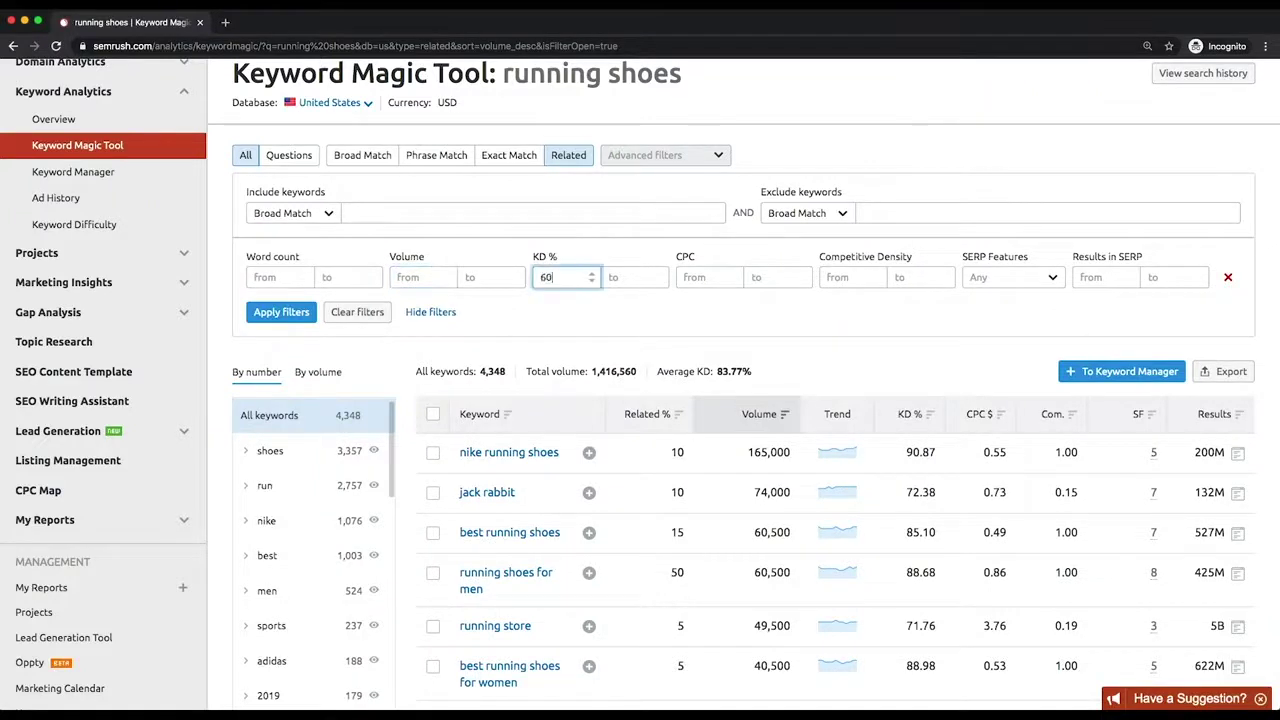
pyautogui.click(630, 277)
pyautogui.write('80')
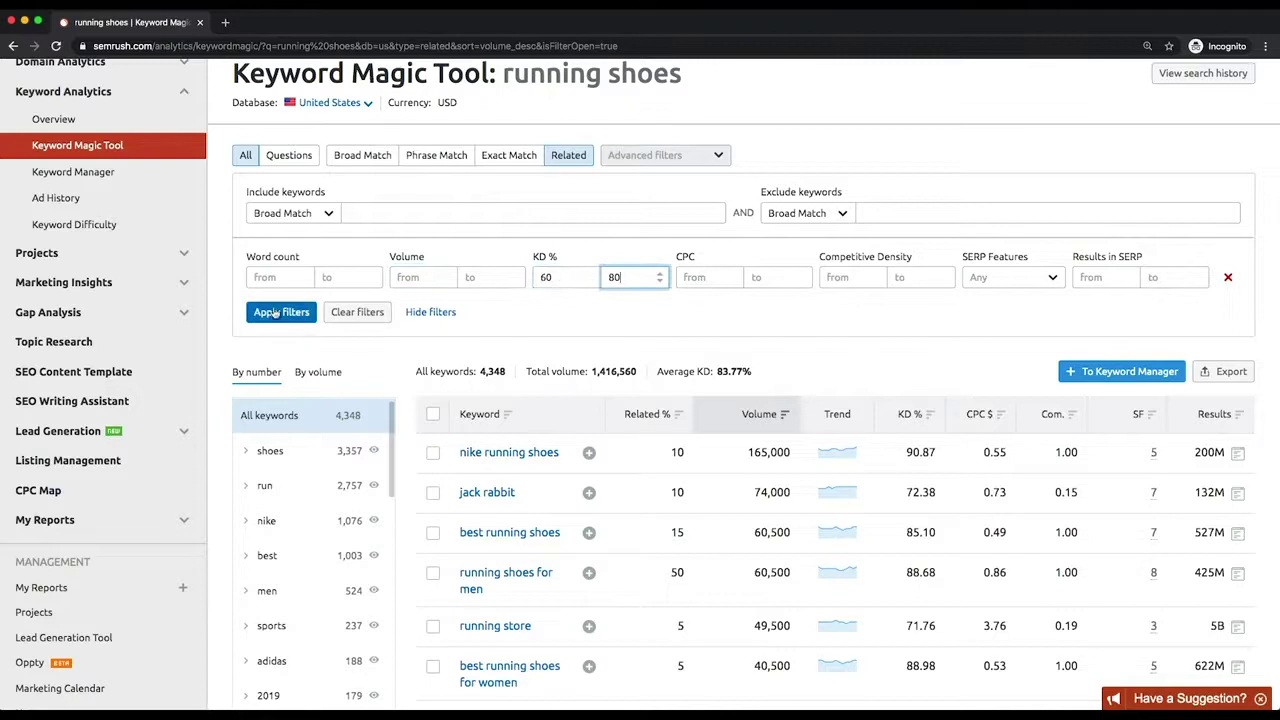
pyautogui.click(274, 313)
# Step: Tick running shoe store near me, jack rabbit, running store and best nike running shoes
pyautogui.scroll(-2, 274, 313)
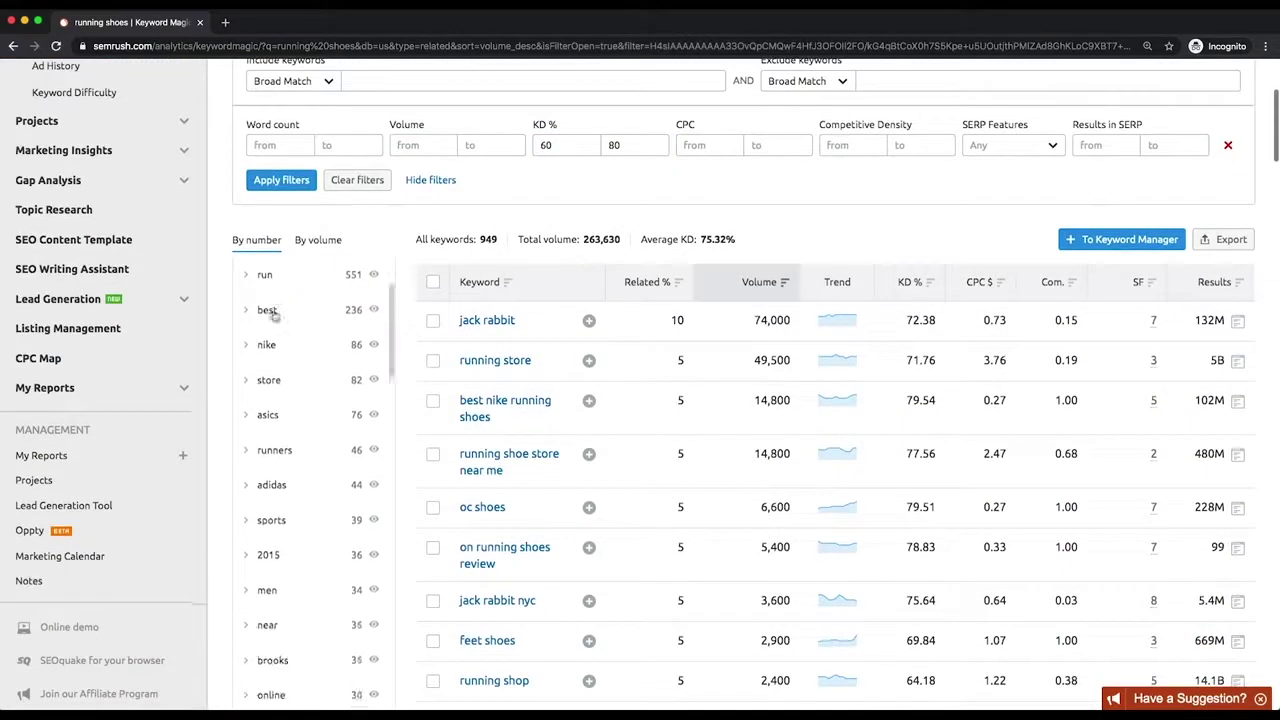
pyautogui.scroll(-3, 274, 313)
pyautogui.scroll(-5, 428, 341)
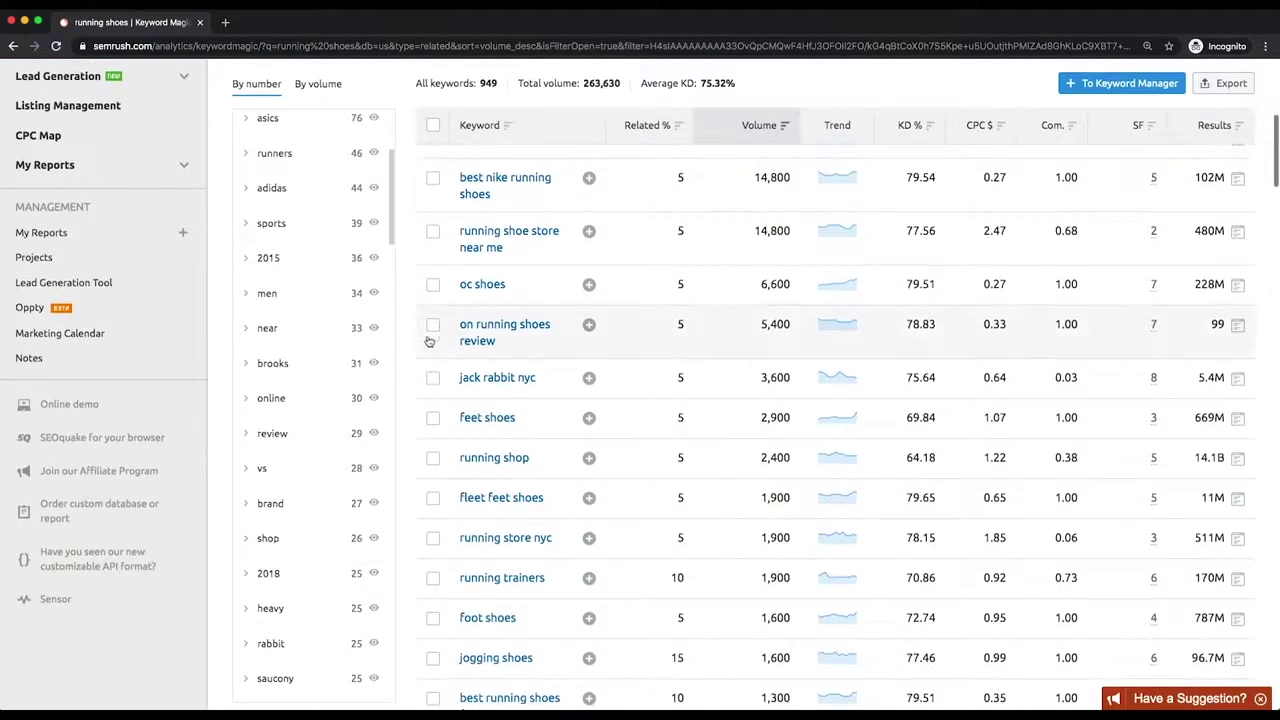
pyautogui.click(432, 231)
pyautogui.scroll(3, 434, 236)
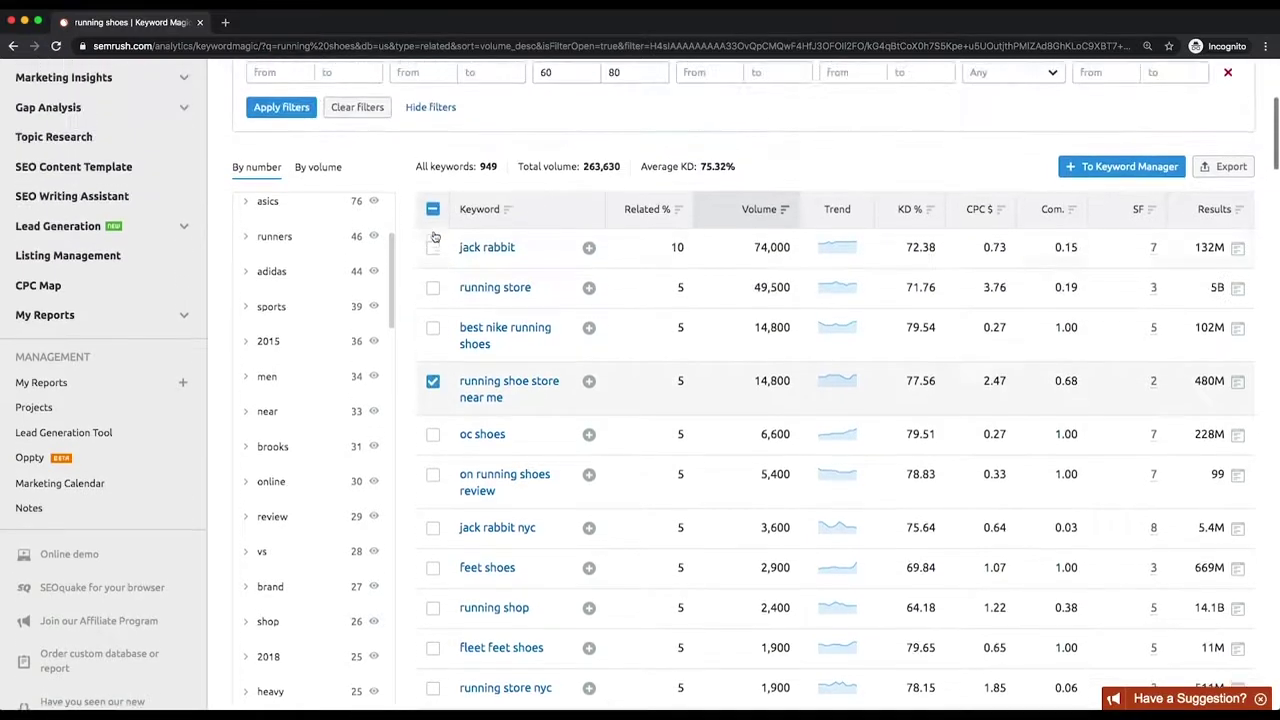
pyautogui.click(432, 247)
pyautogui.click(432, 287)
pyautogui.click(432, 328)
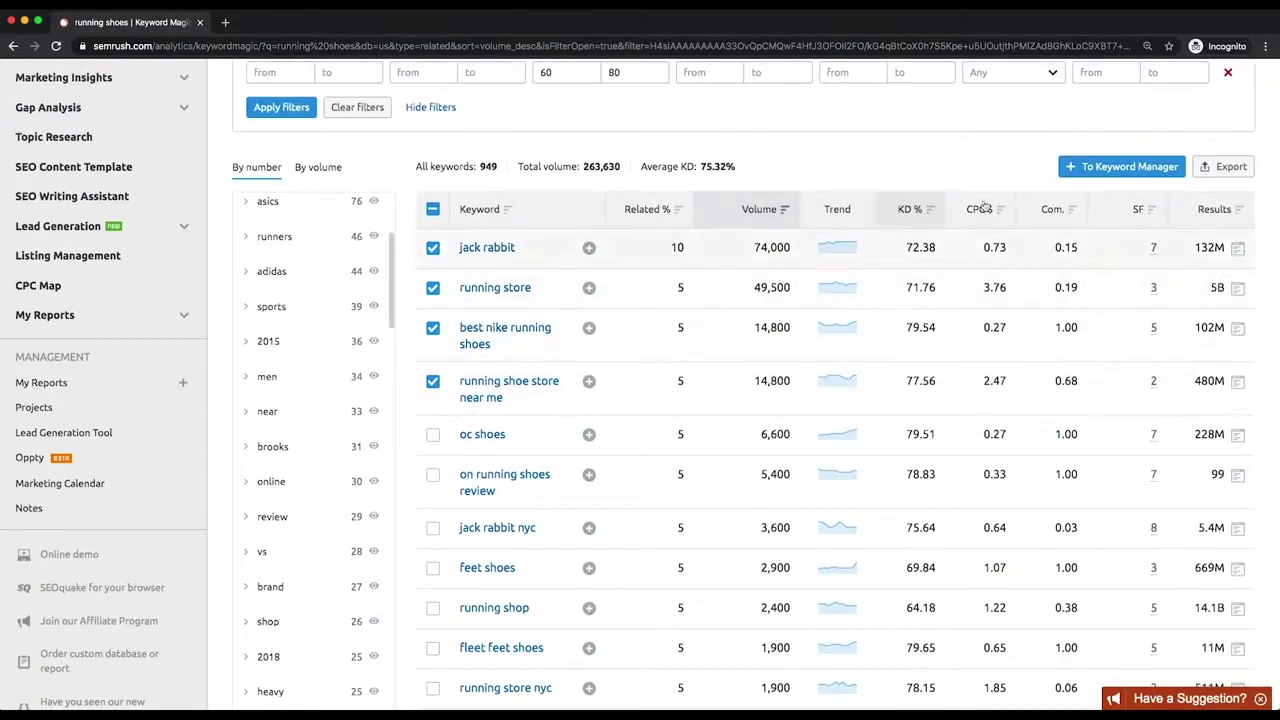
# Step: Save the ticked keywords to a new Keyword Manager list named 'Running Shoes'
pyautogui.click(1121, 166)
pyautogui.click(968, 474)
pyautogui.write('Ru')
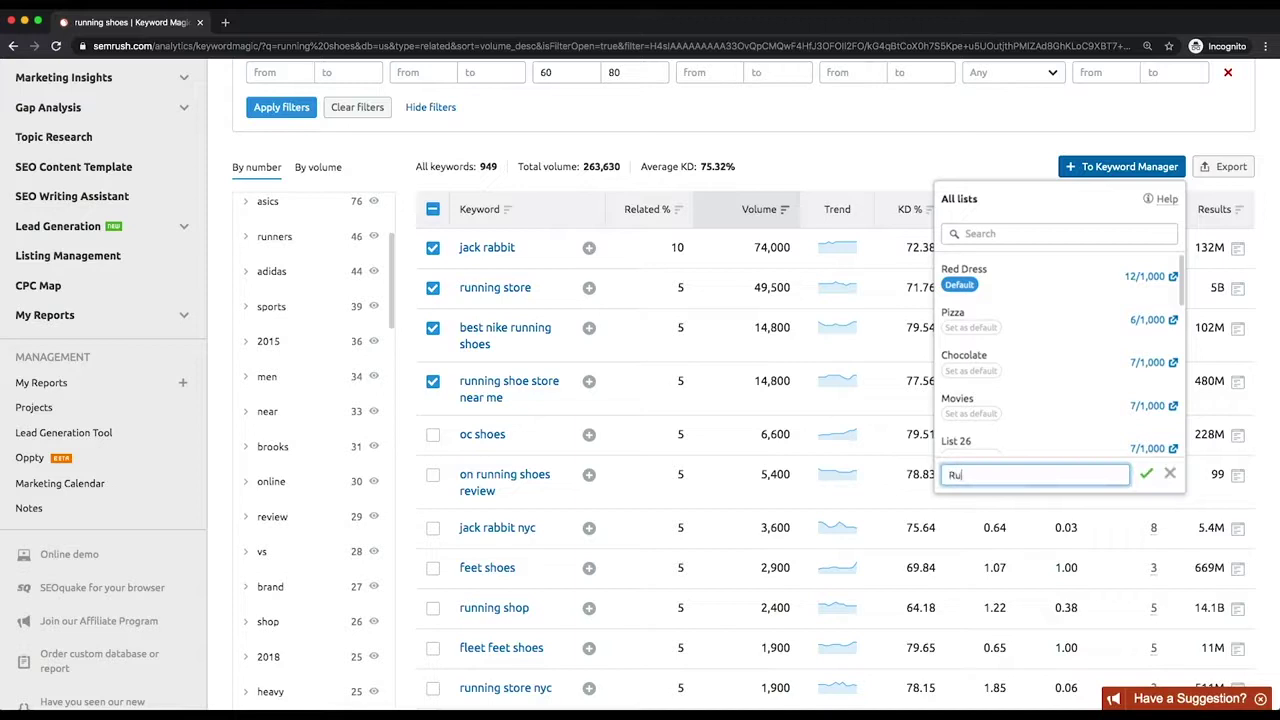
pyautogui.write('nning Shoes')
pyautogui.click(1146, 474)
pyautogui.click(848, 167)
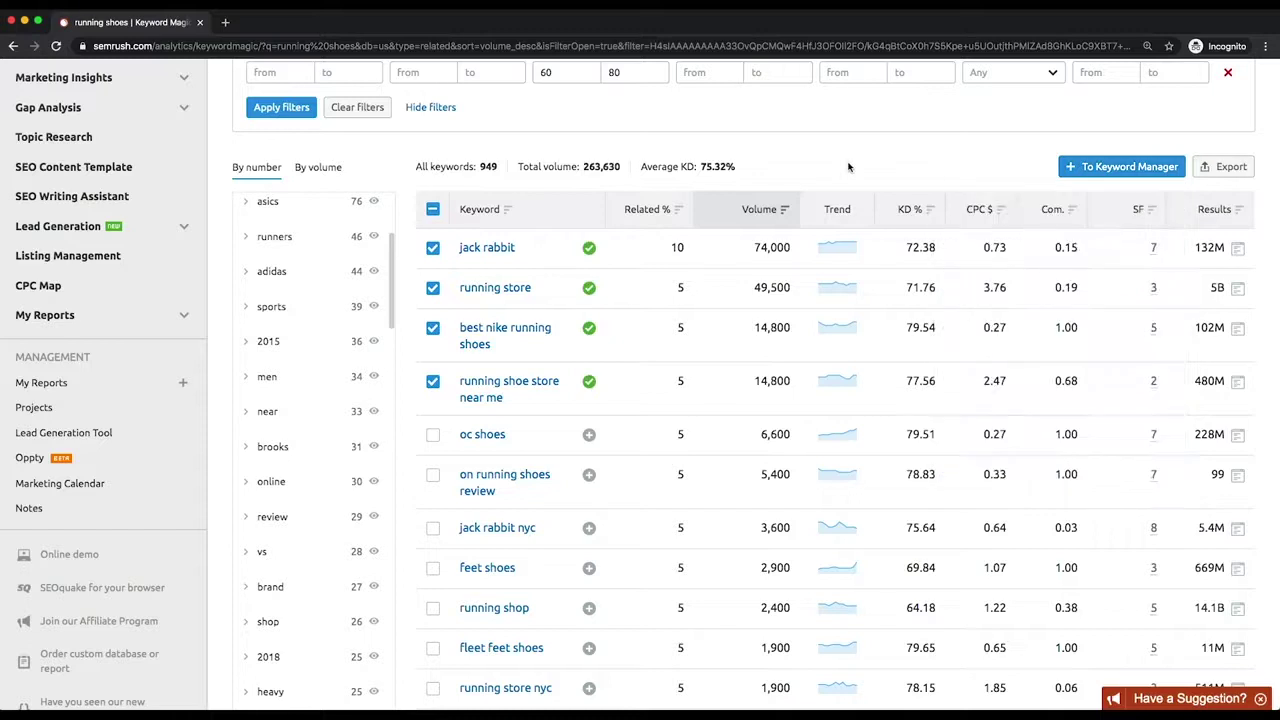
pyautogui.scroll(5, 848, 167)
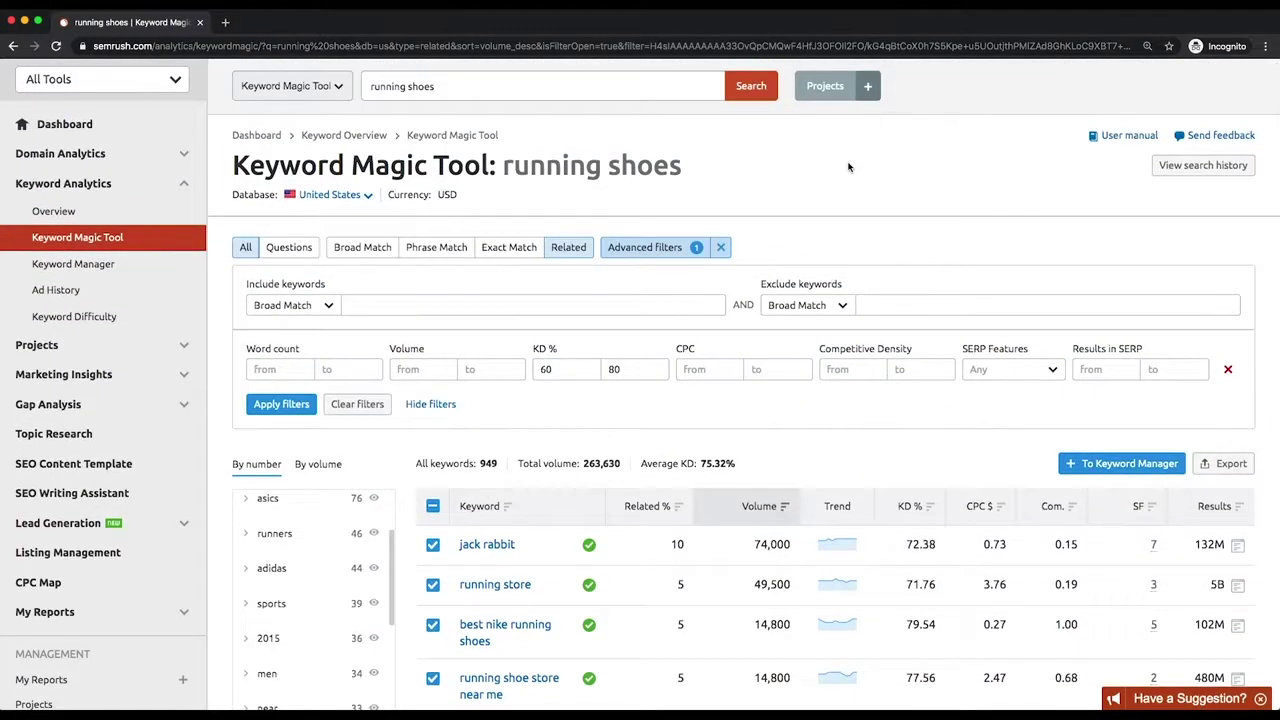
# Step: Switch to Phrase Match and narrow the keyword groups to women > best > winter
pyautogui.click(422, 250)
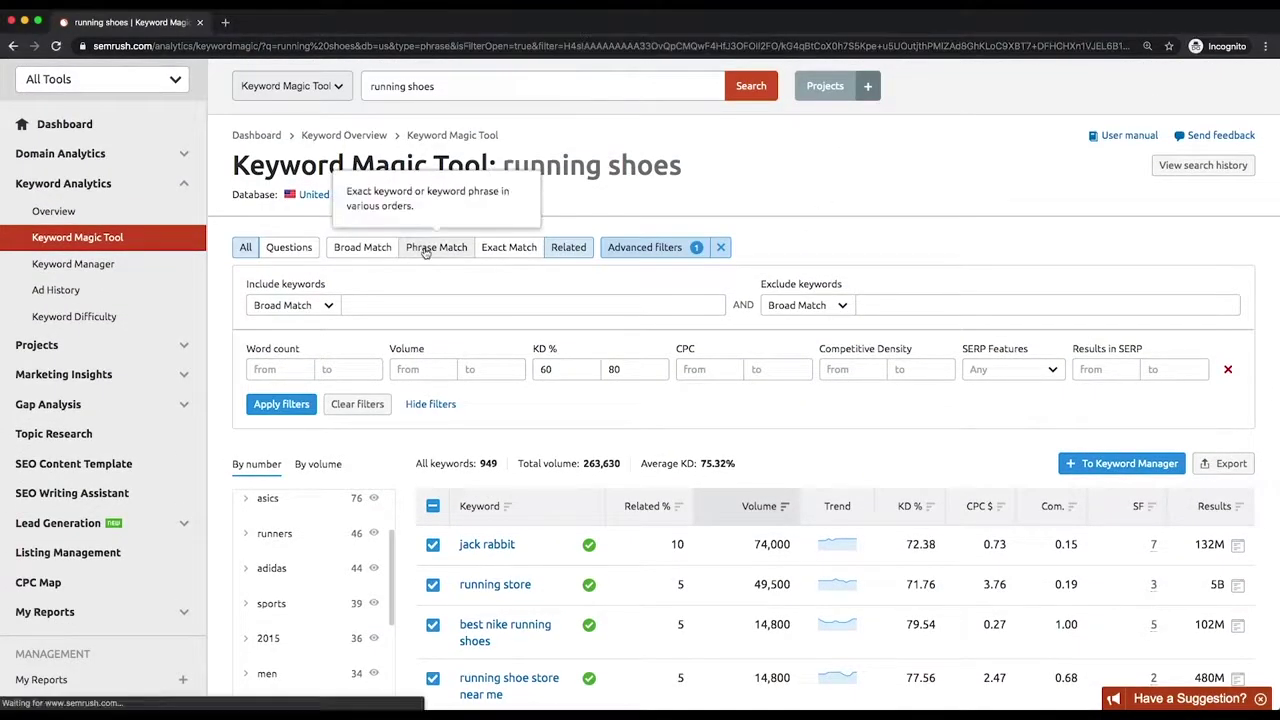
pyautogui.scroll(-3, 424, 252)
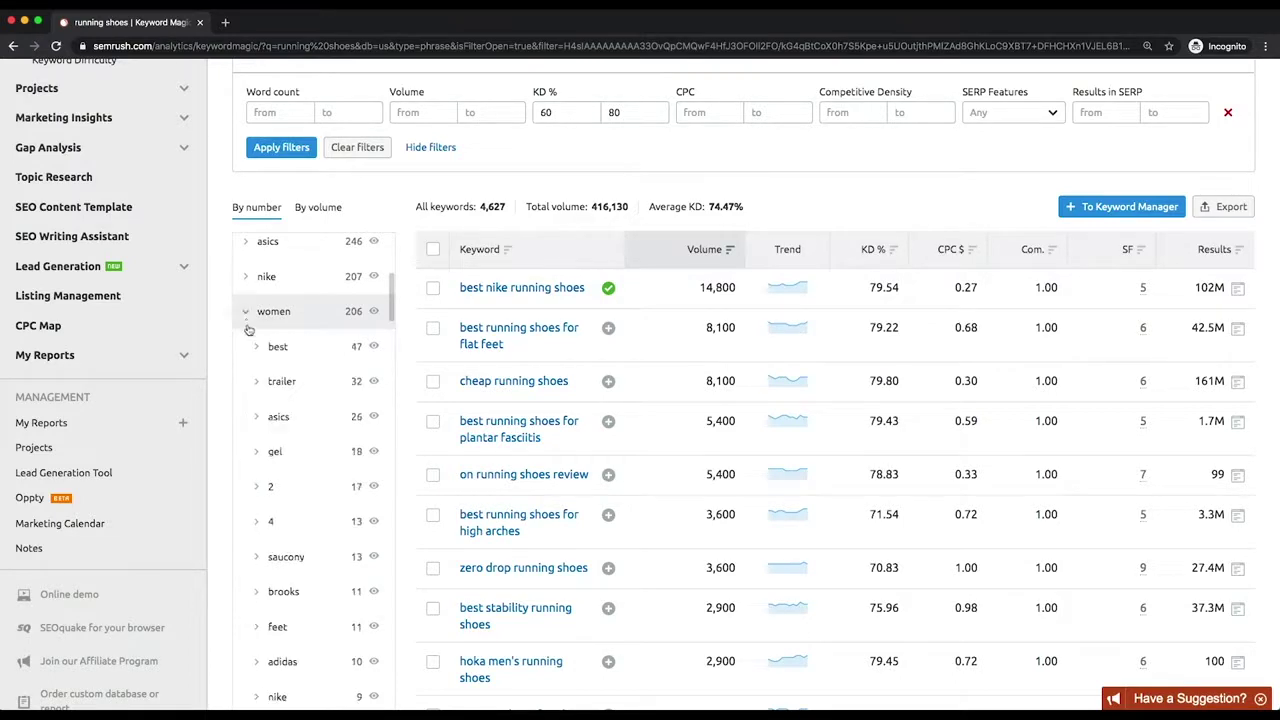
pyautogui.click(248, 322)
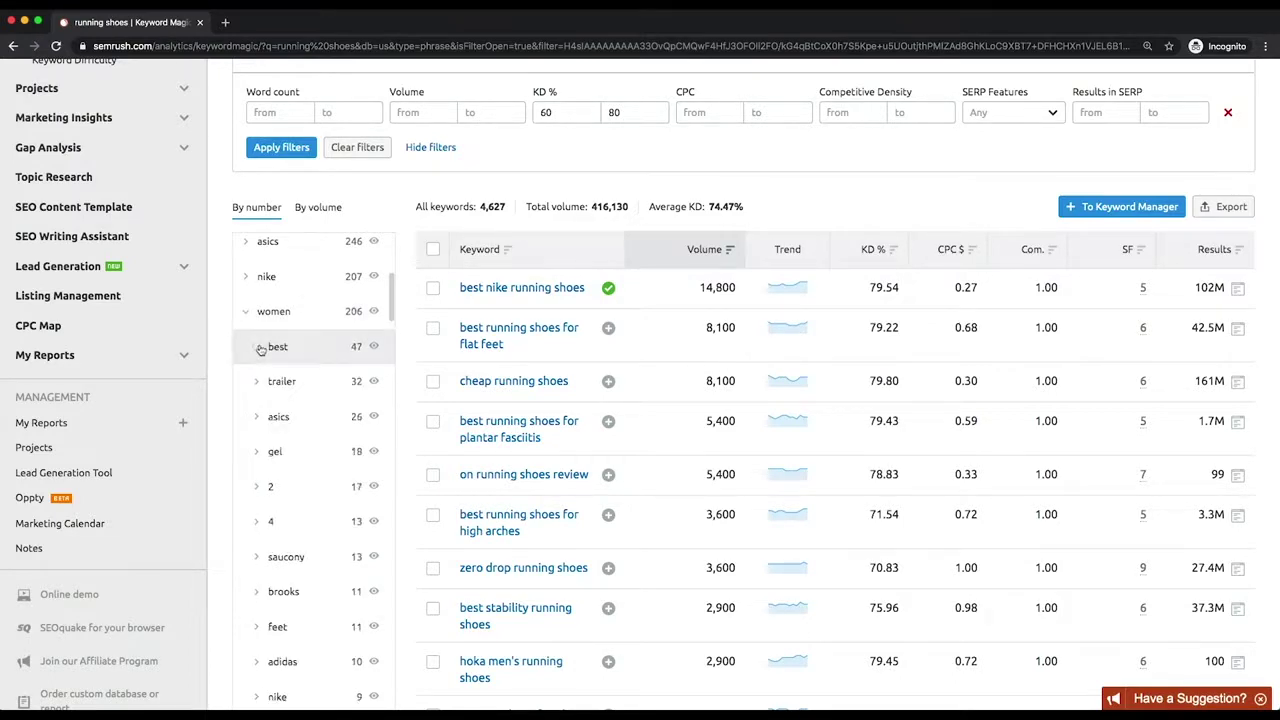
pyautogui.click(258, 347)
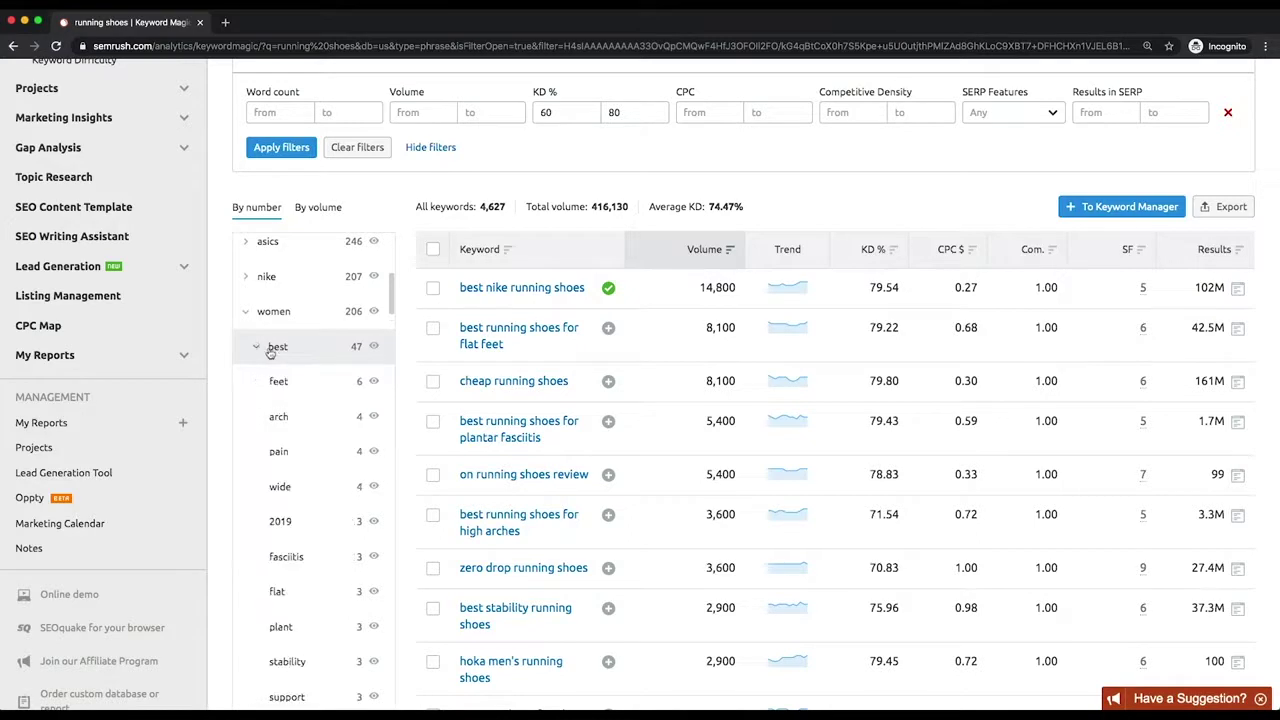
pyautogui.scroll(-3, 282, 410)
pyautogui.scroll(-4, 300, 443)
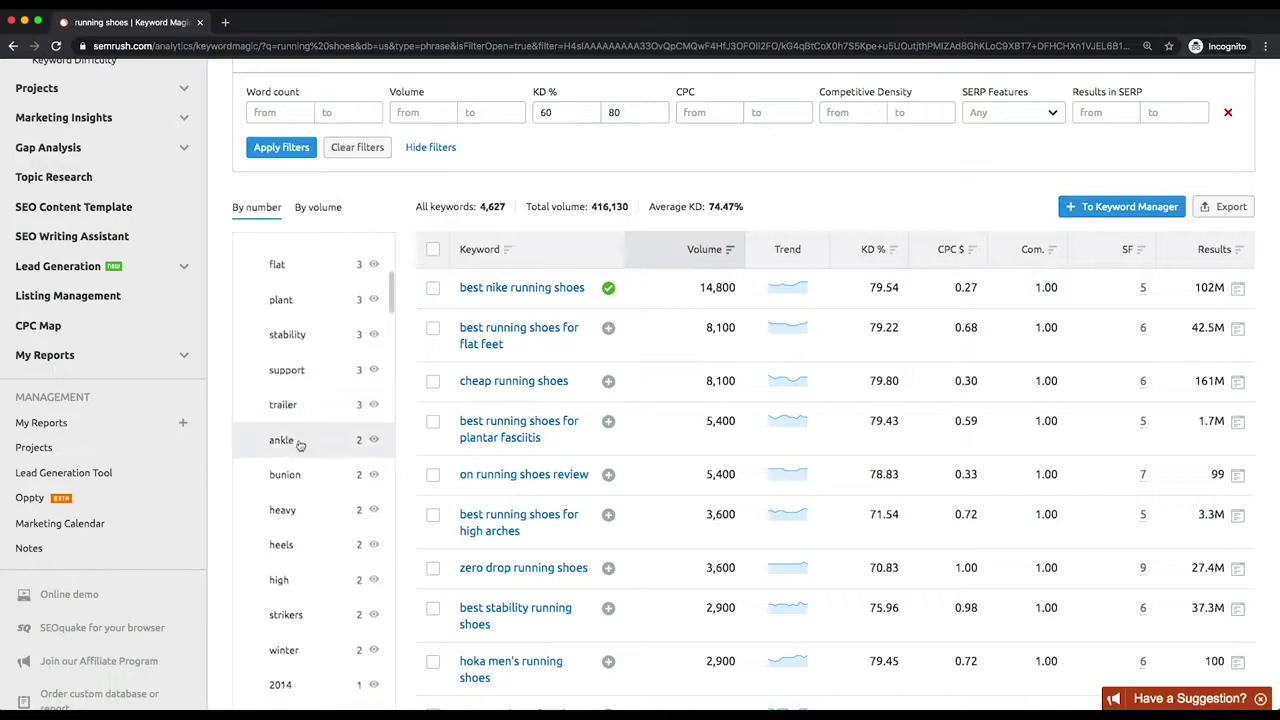
pyautogui.click(283, 650)
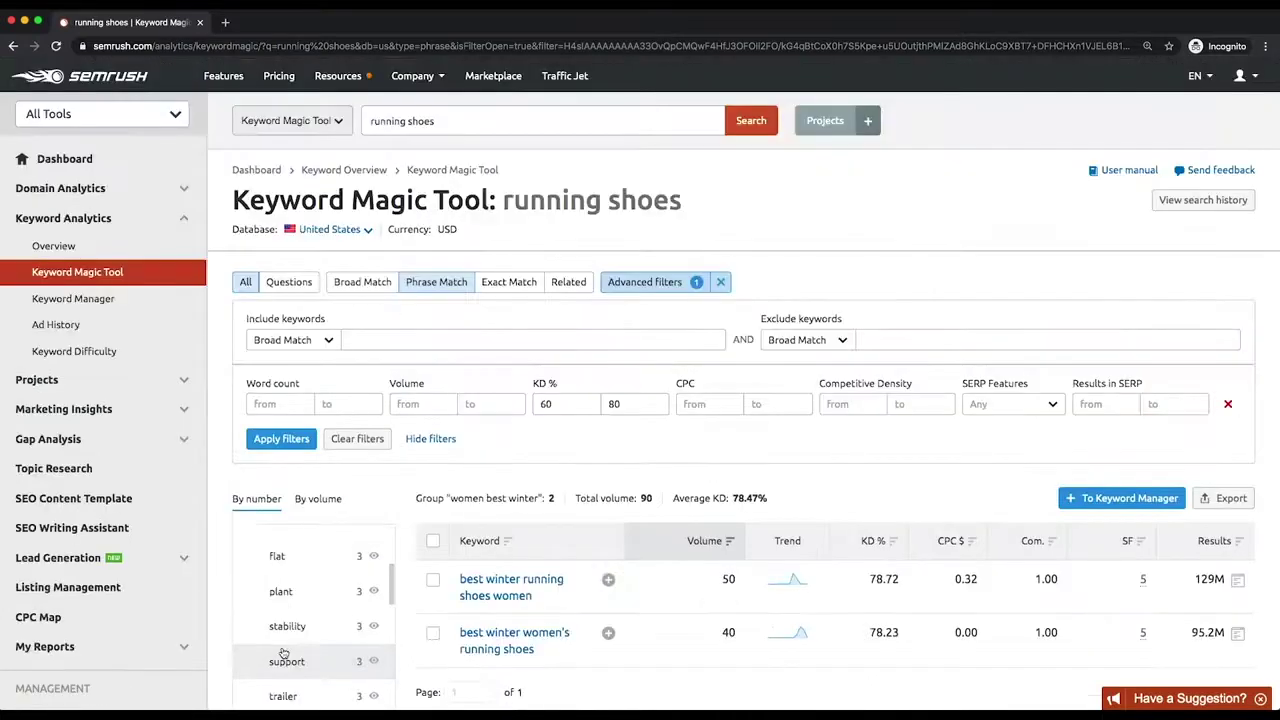
# Step: Exclude the 2019 keyword group from the results
pyautogui.scroll(3, 283, 653)
pyautogui.scroll(-1, 281, 653)
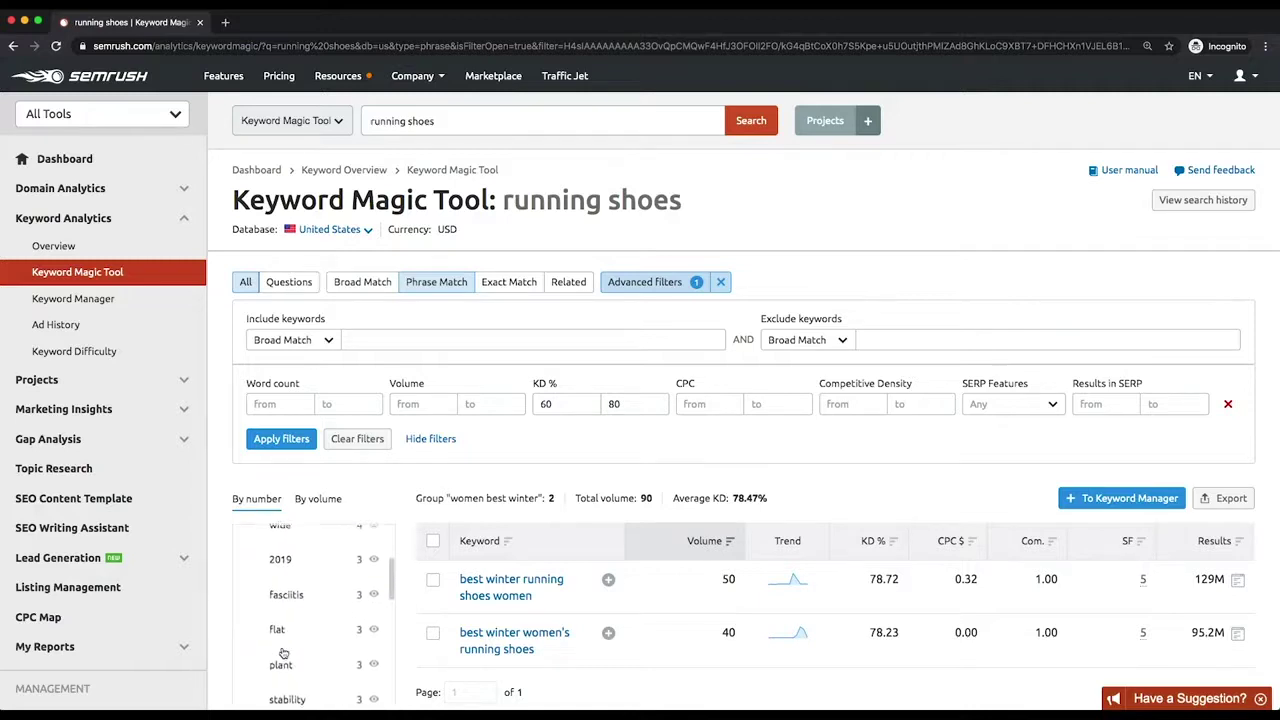
pyautogui.scroll(-3, 400, 626)
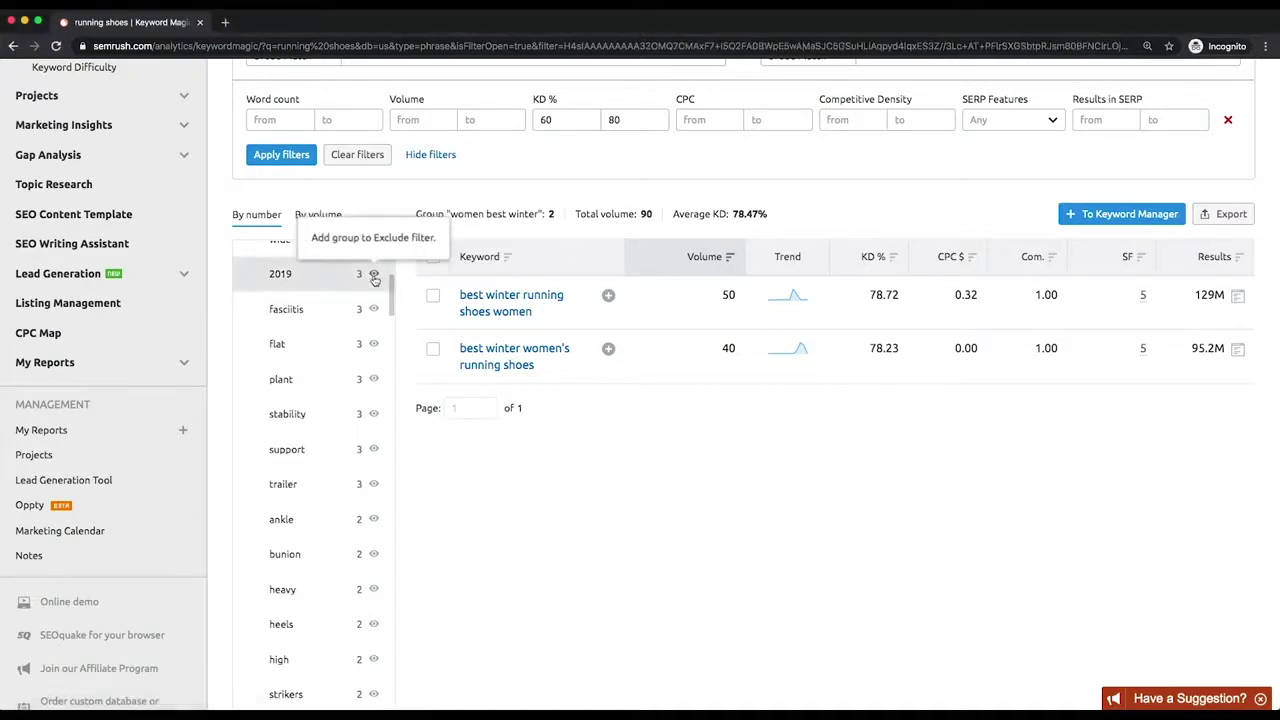
pyautogui.click(374, 276)
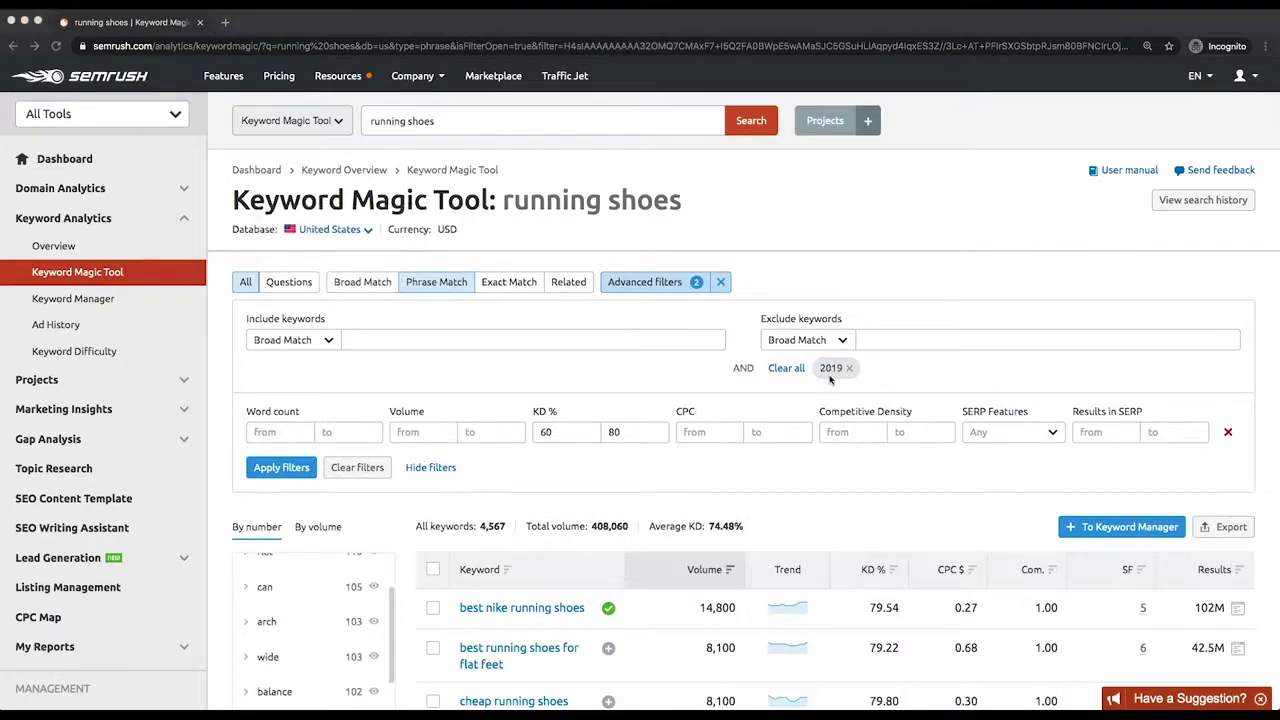
# Step: Switch to Broad Match and scroll through its keyword results
pyautogui.click(361, 290)
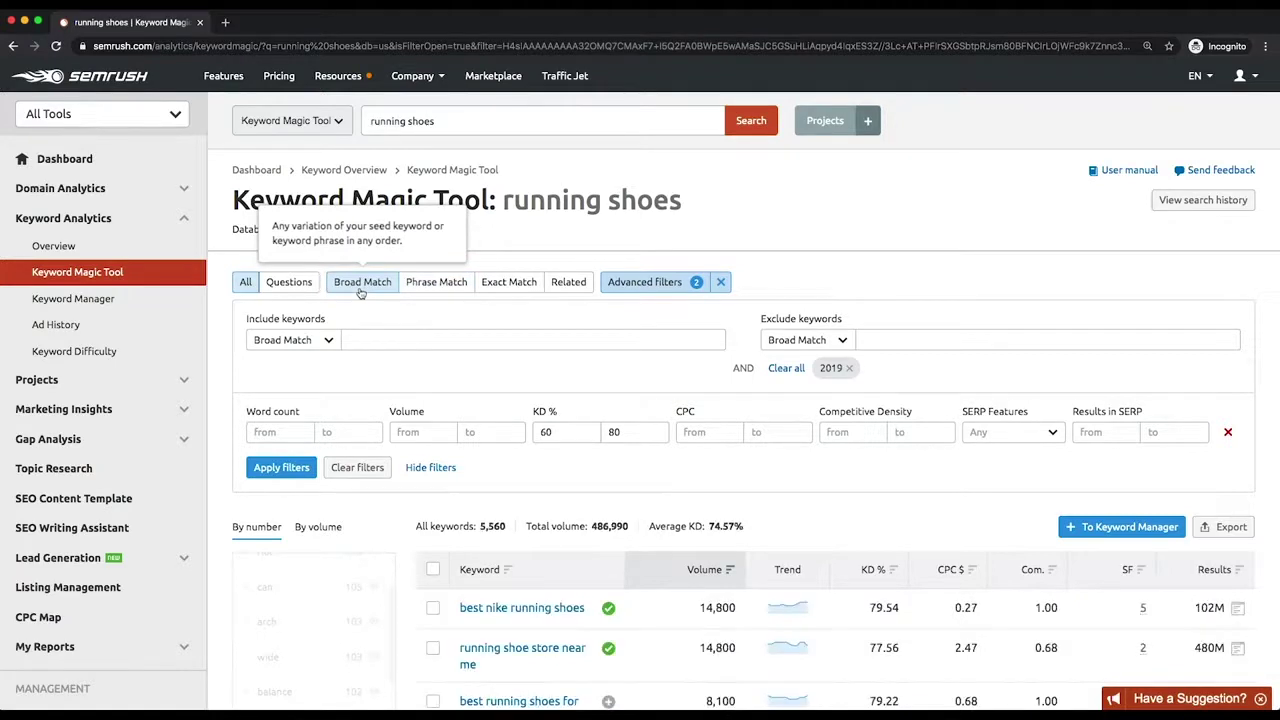
pyautogui.scroll(-2, 361, 291)
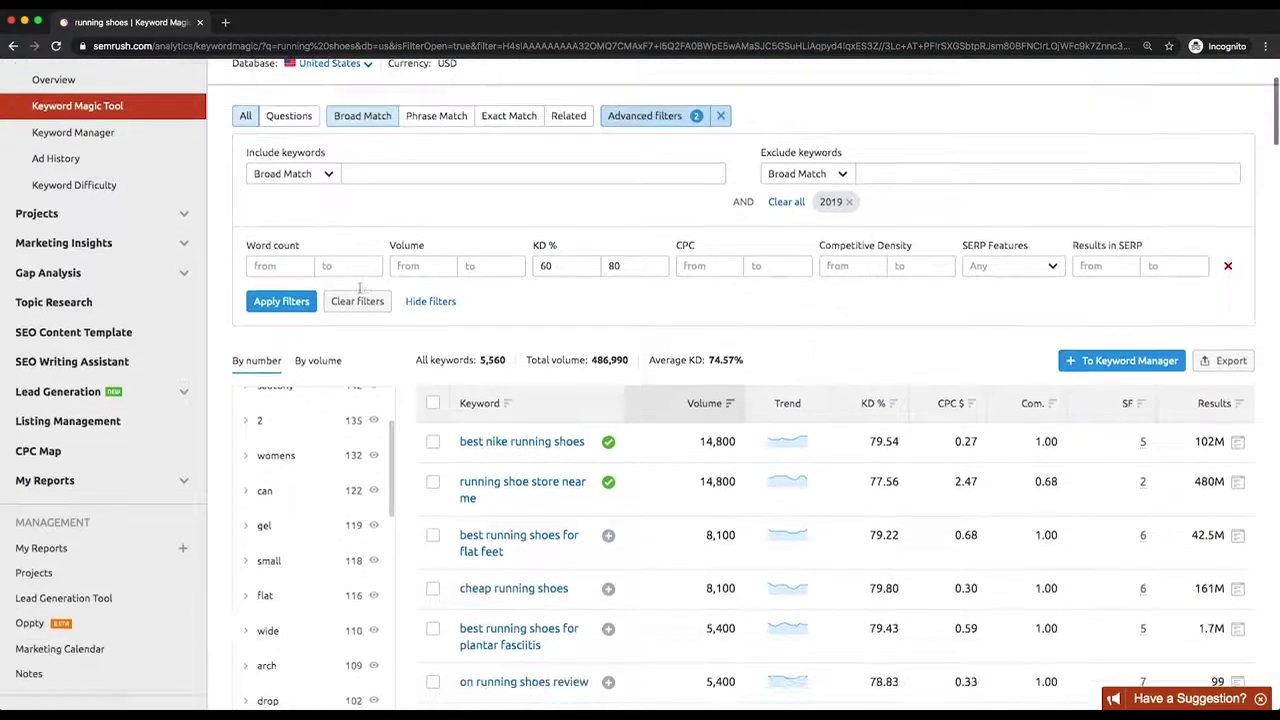
pyautogui.scroll(-2, 514, 319)
pyautogui.scroll(-3, 514, 319)
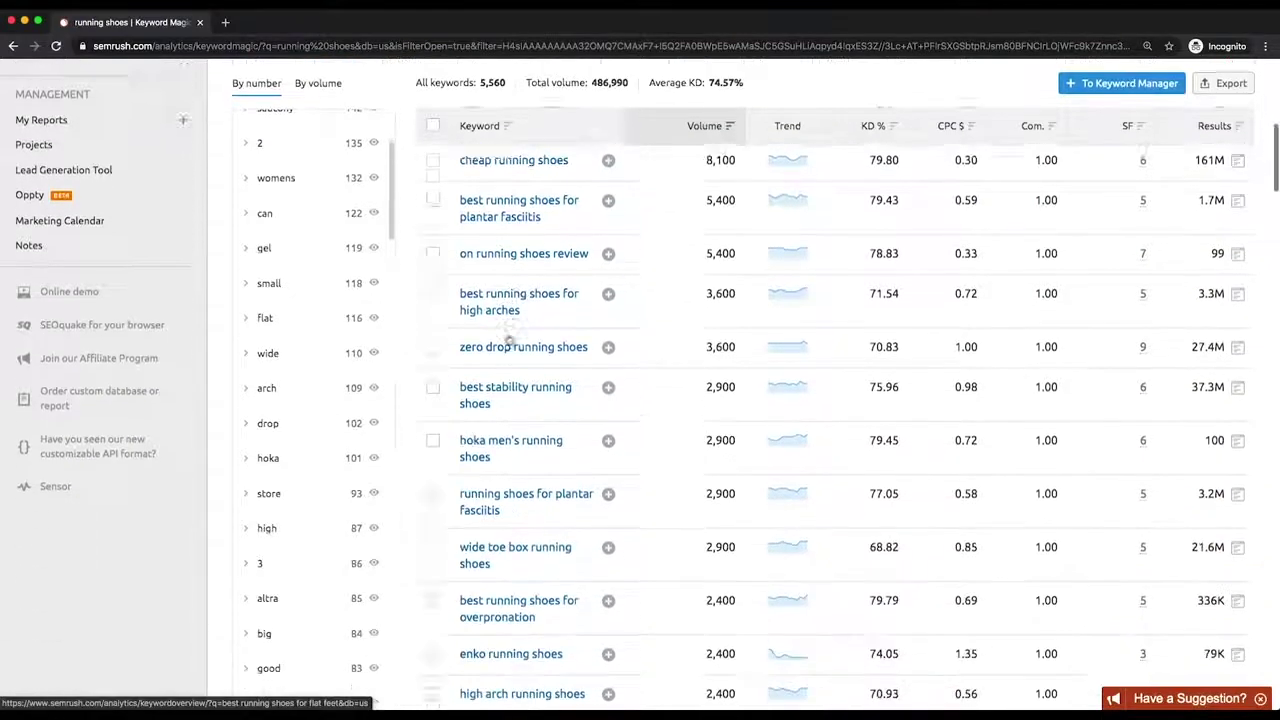
pyautogui.scroll(7, 511, 342)
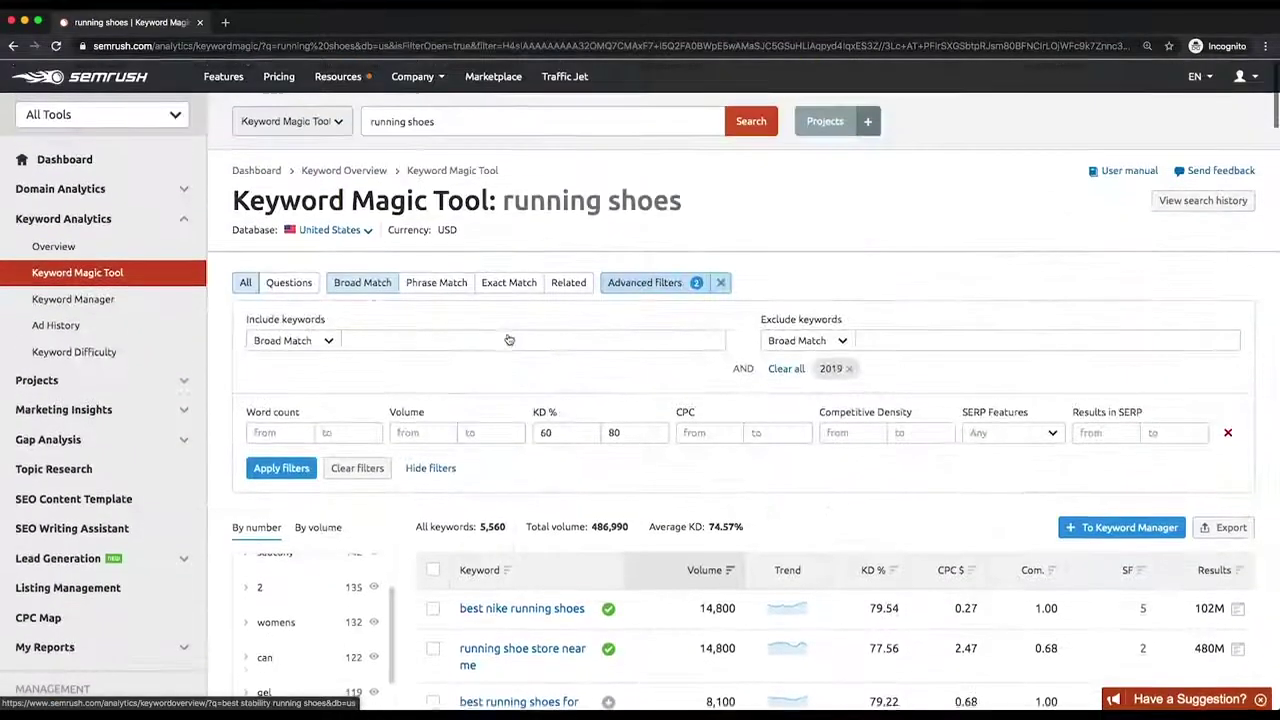
# Step: Switch to Exact Match and review the 4,406 resulting keywords
pyautogui.click(508, 282)
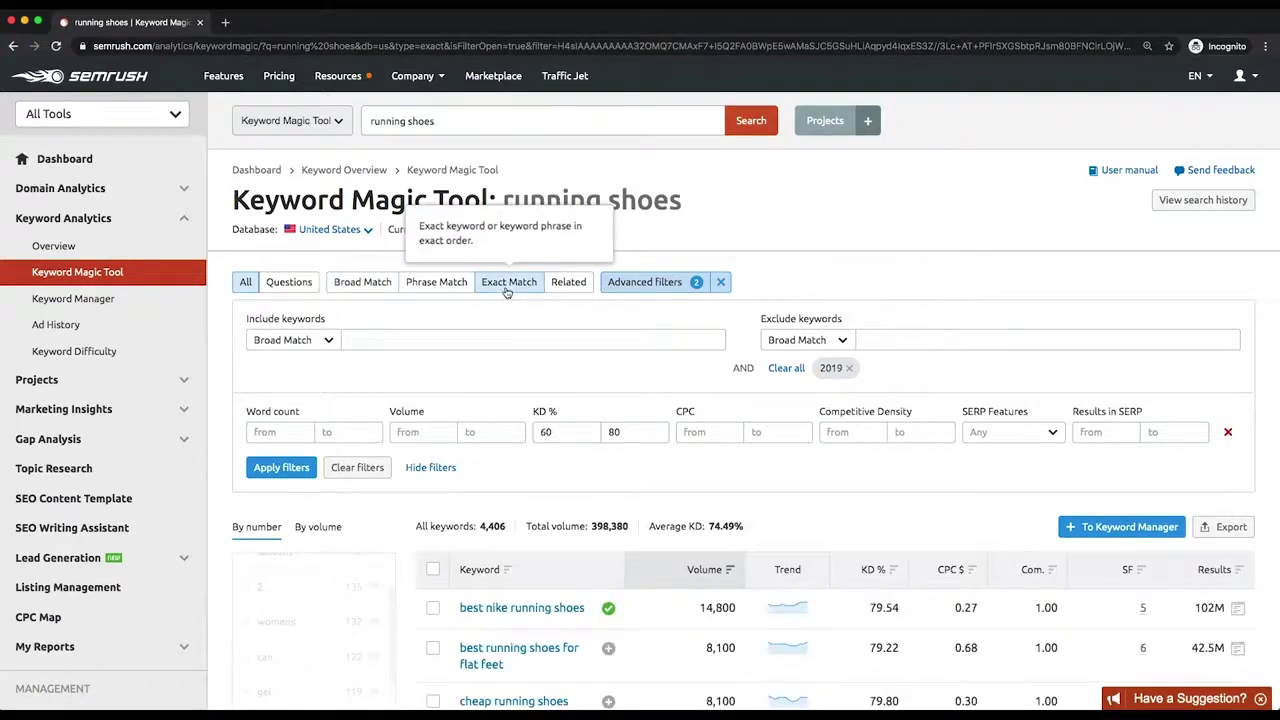
pyautogui.scroll(-5, 507, 291)
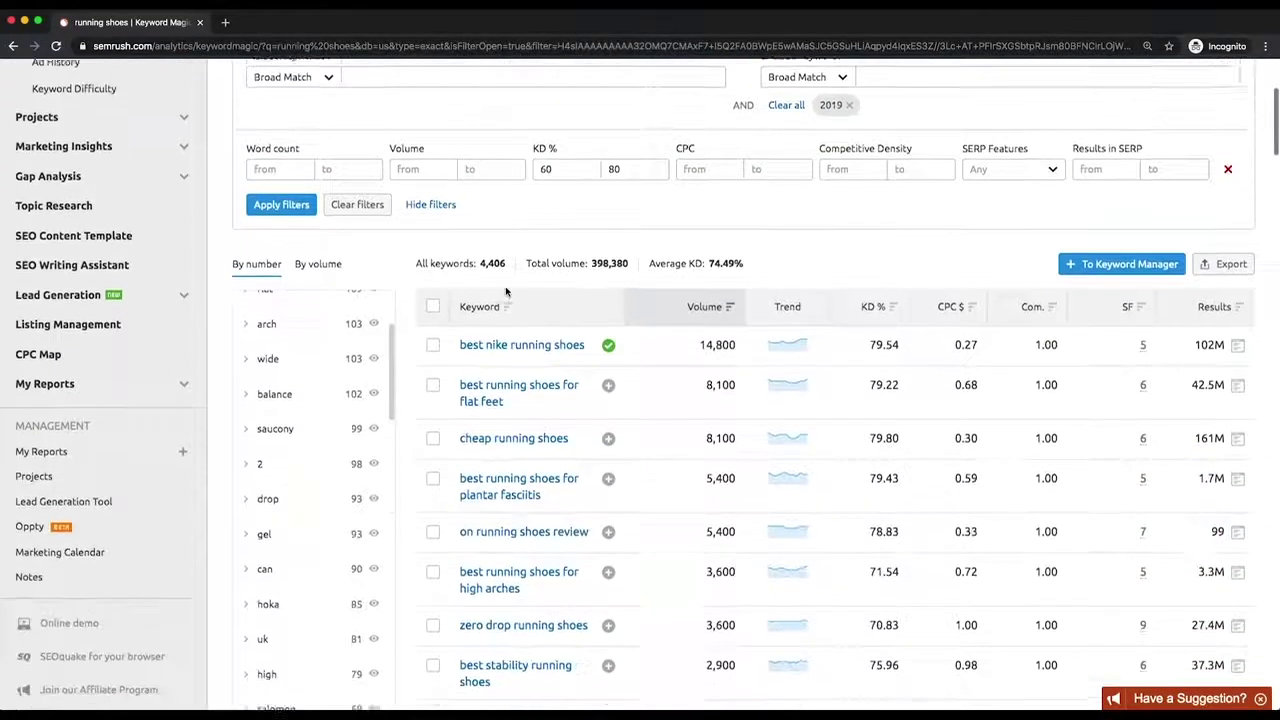
pyautogui.scroll(-3, 507, 291)
pyautogui.scroll(5, 507, 291)
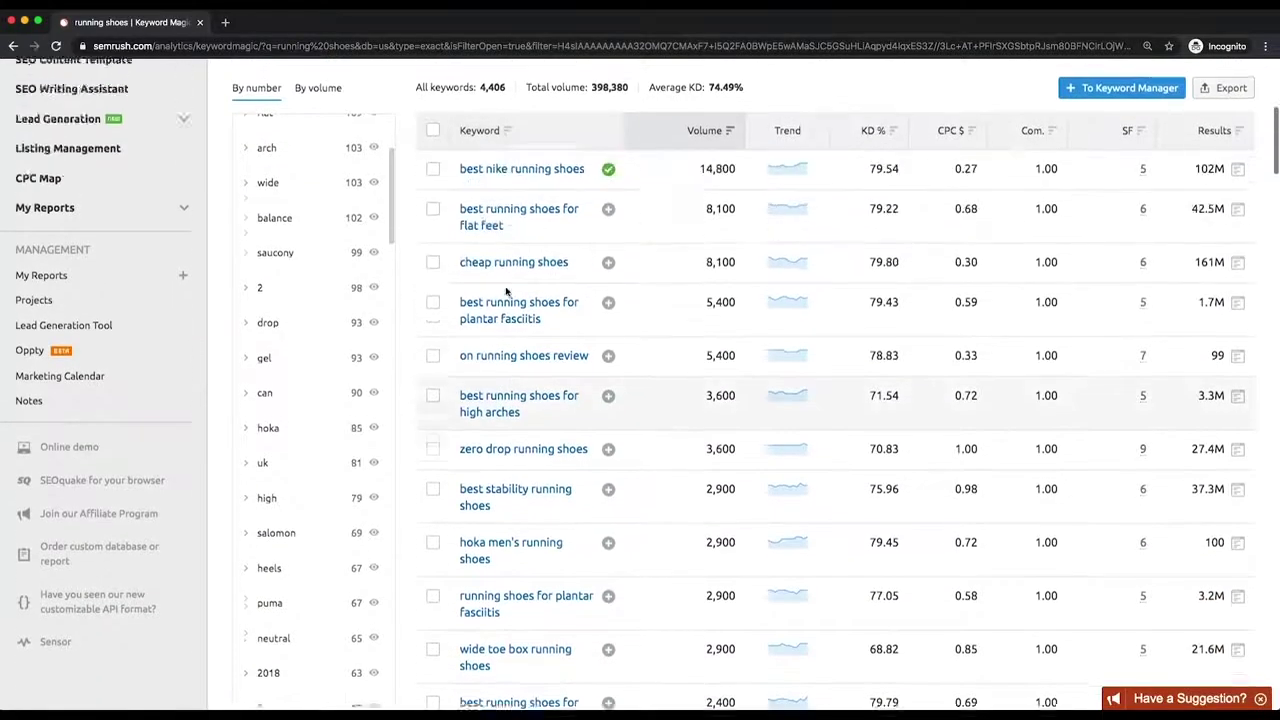
pyautogui.scroll(3, 507, 291)
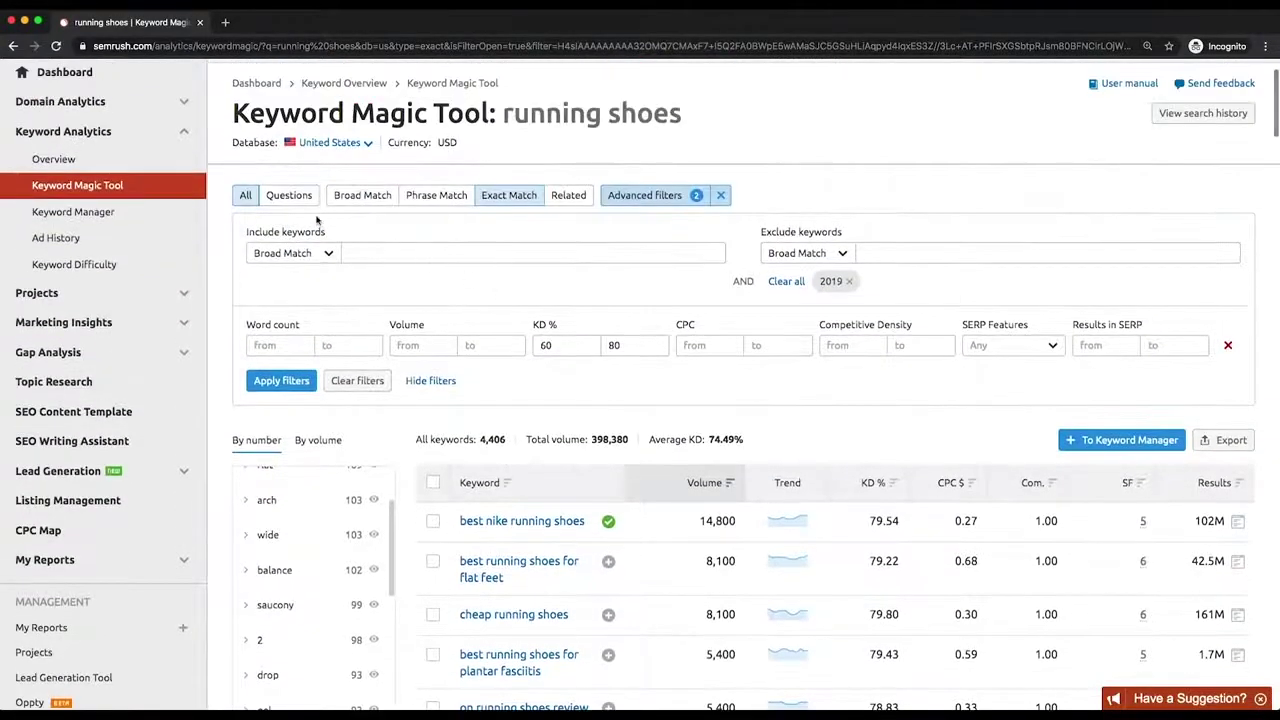
# Step: Show only question keywords and scroll through the 302 results
pyautogui.click(292, 197)
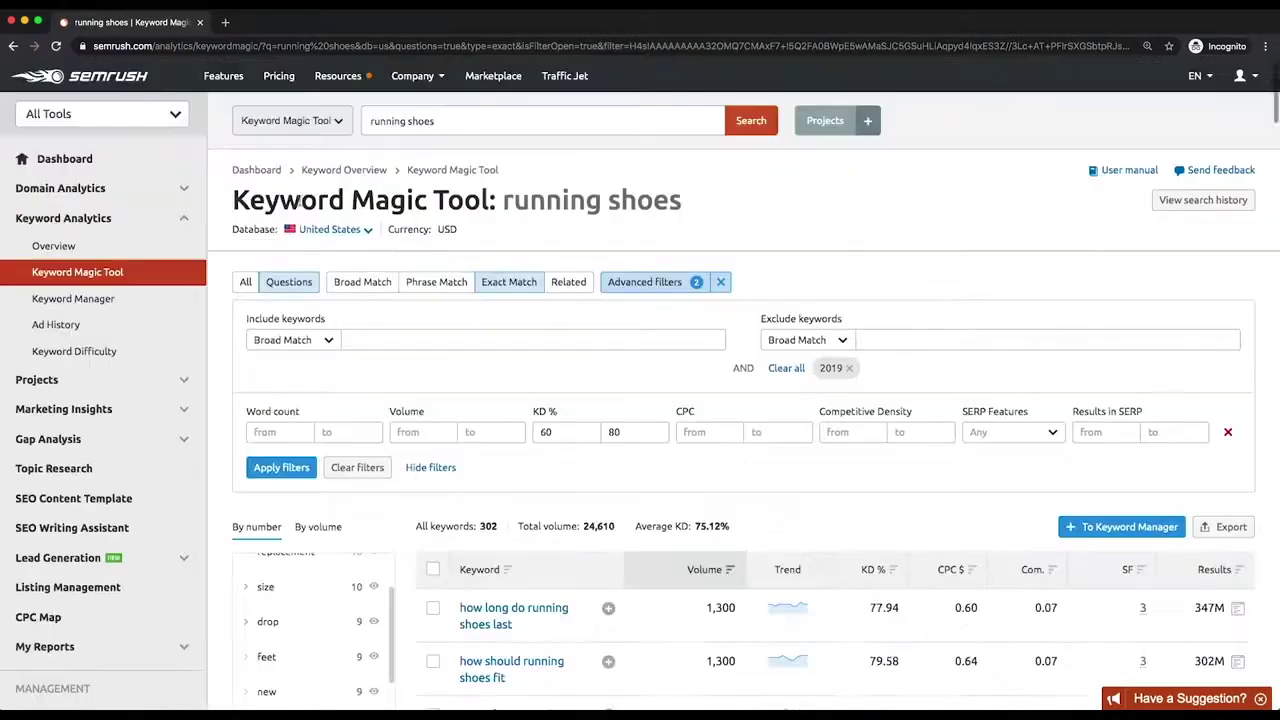
pyautogui.scroll(-5, 321, 350)
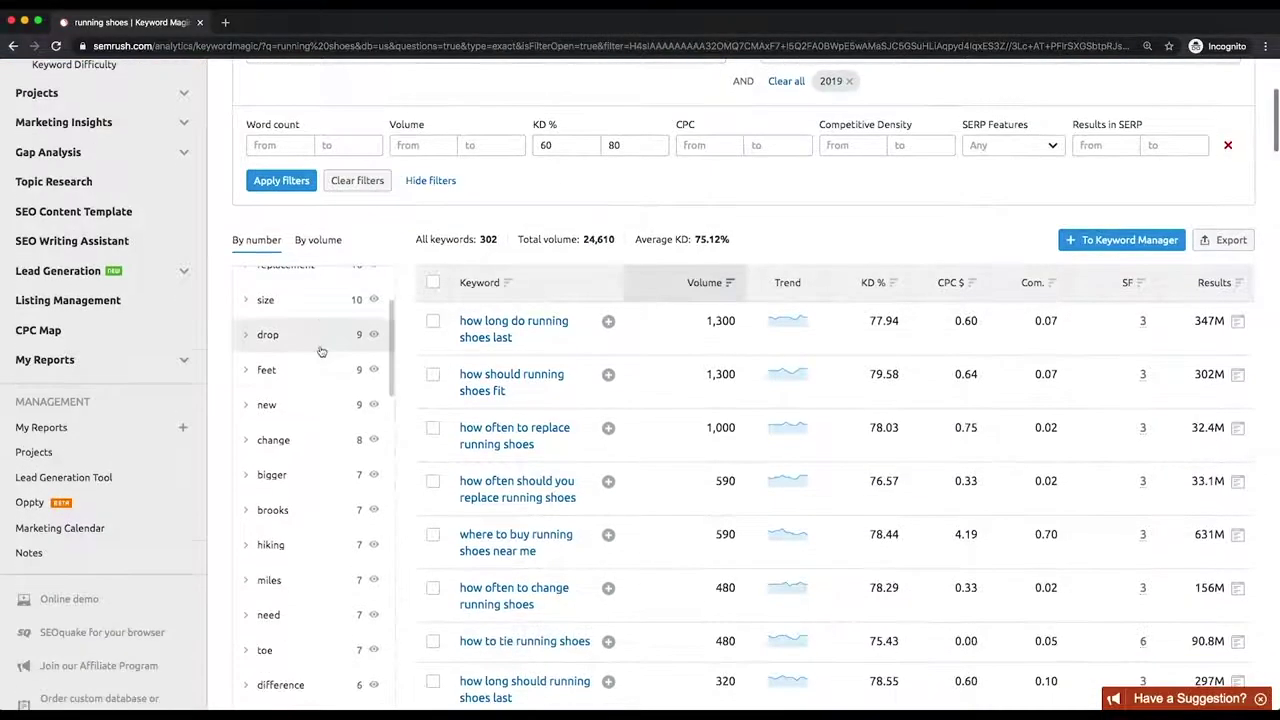
pyautogui.scroll(-6, 434, 330)
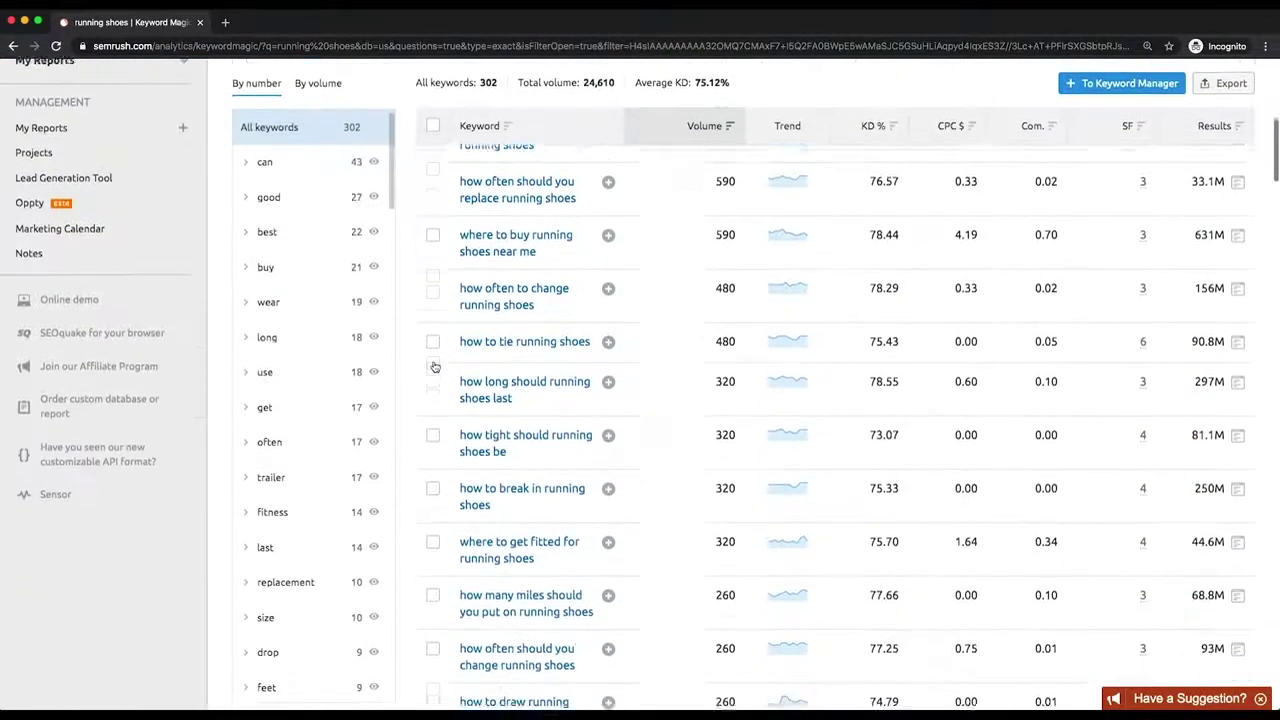
pyautogui.scroll(-1, 435, 367)
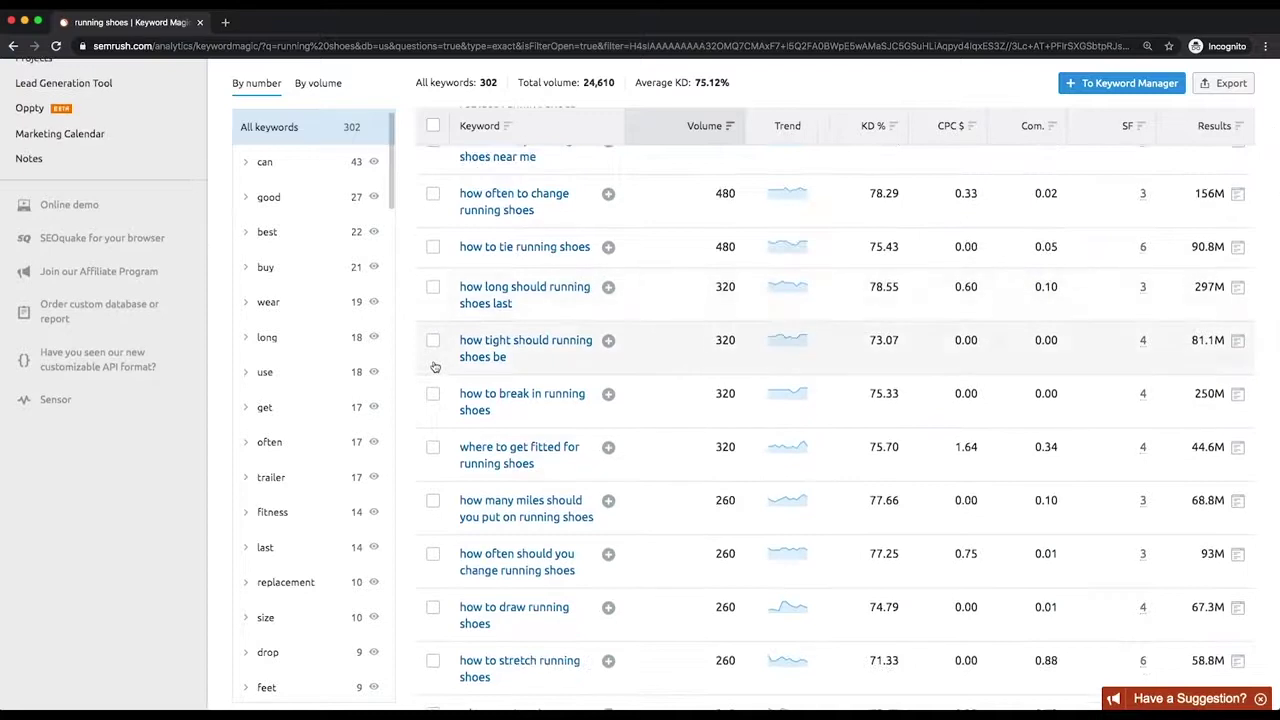
pyautogui.scroll(7, 435, 367)
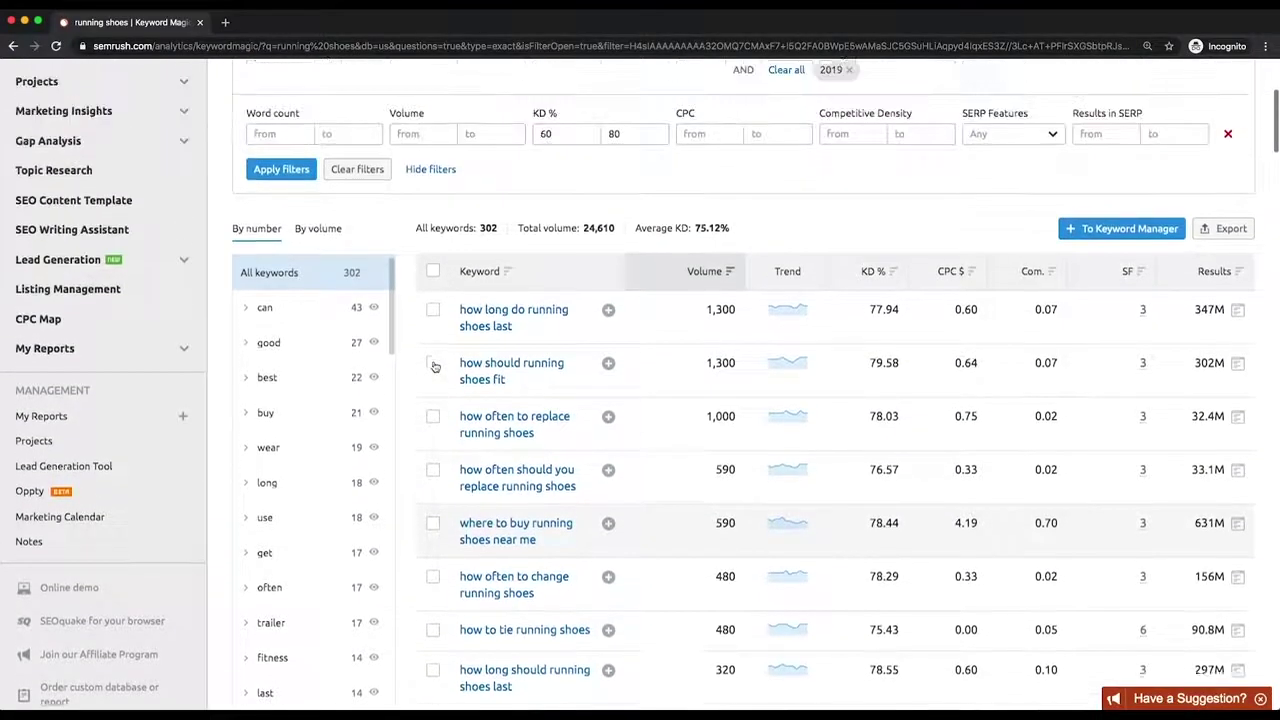
pyautogui.scroll(3, 435, 367)
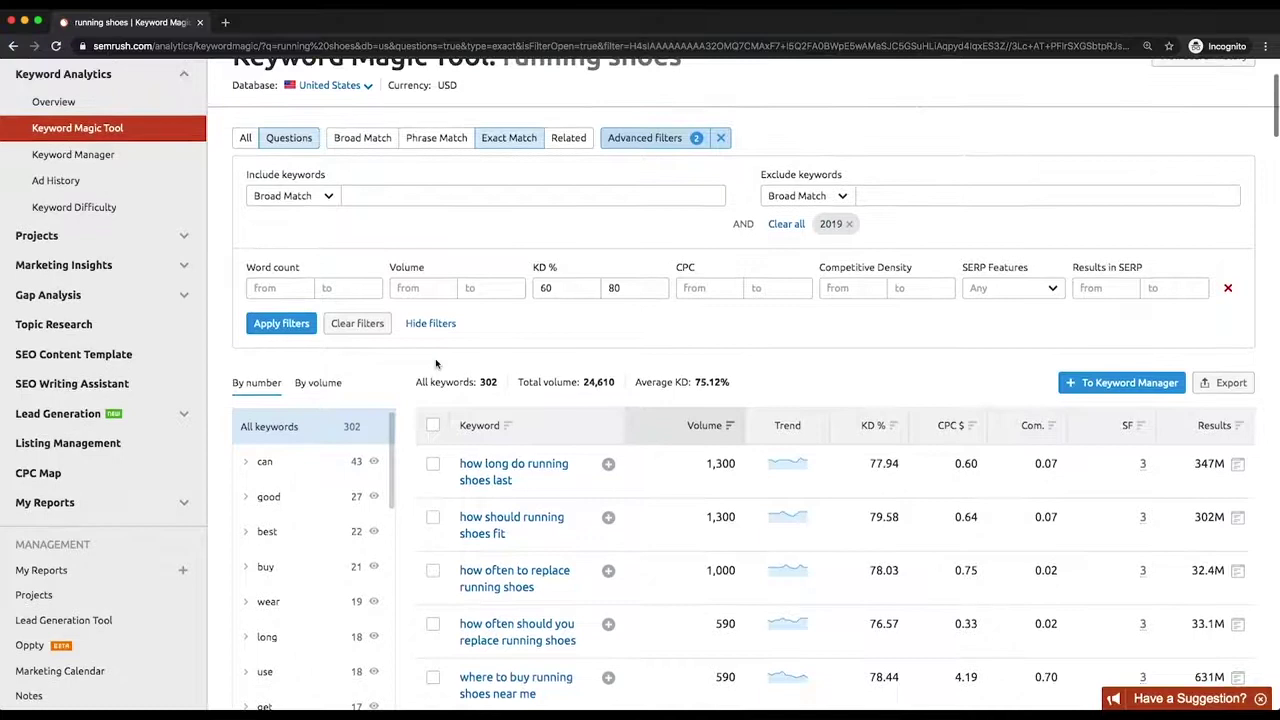
pyautogui.scroll(1, 435, 364)
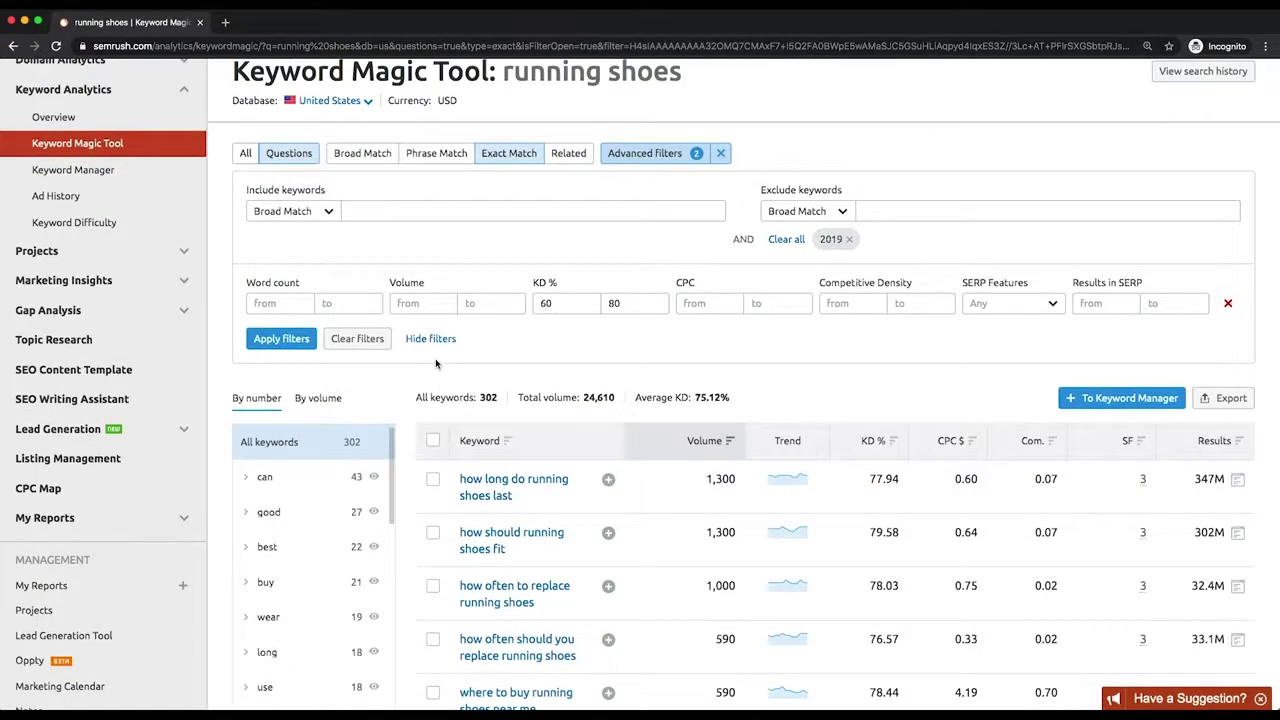
# Step: Add how long do running shoes last, how should running shoes fit, and how often to replace running shoes to the list
pyautogui.click(608, 482)
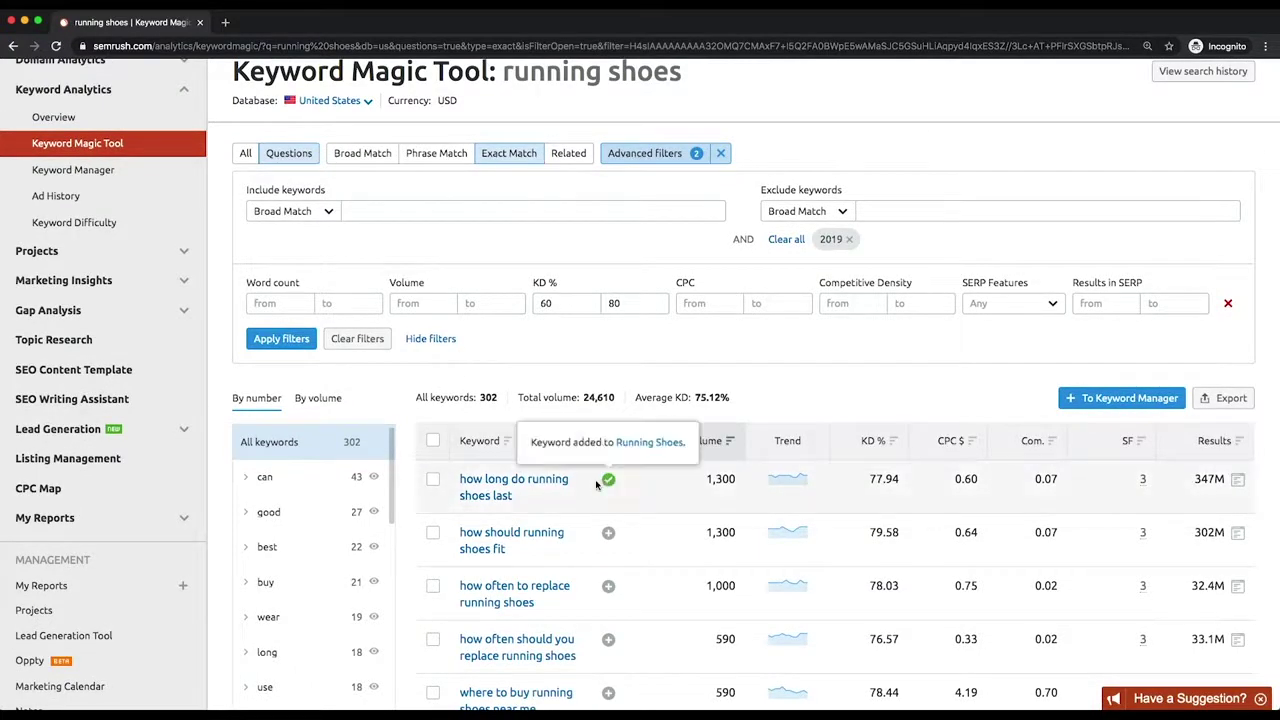
pyautogui.click(609, 535)
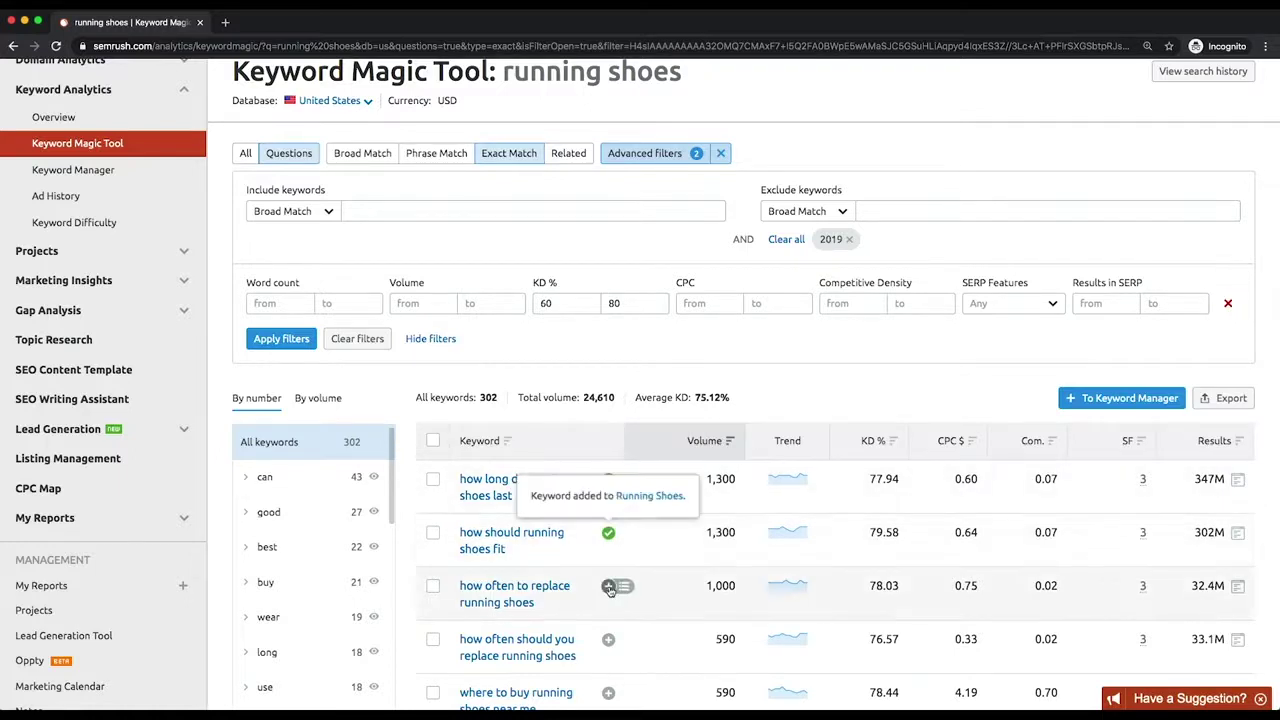
pyautogui.click(609, 587)
pyautogui.scroll(-2, 615, 590)
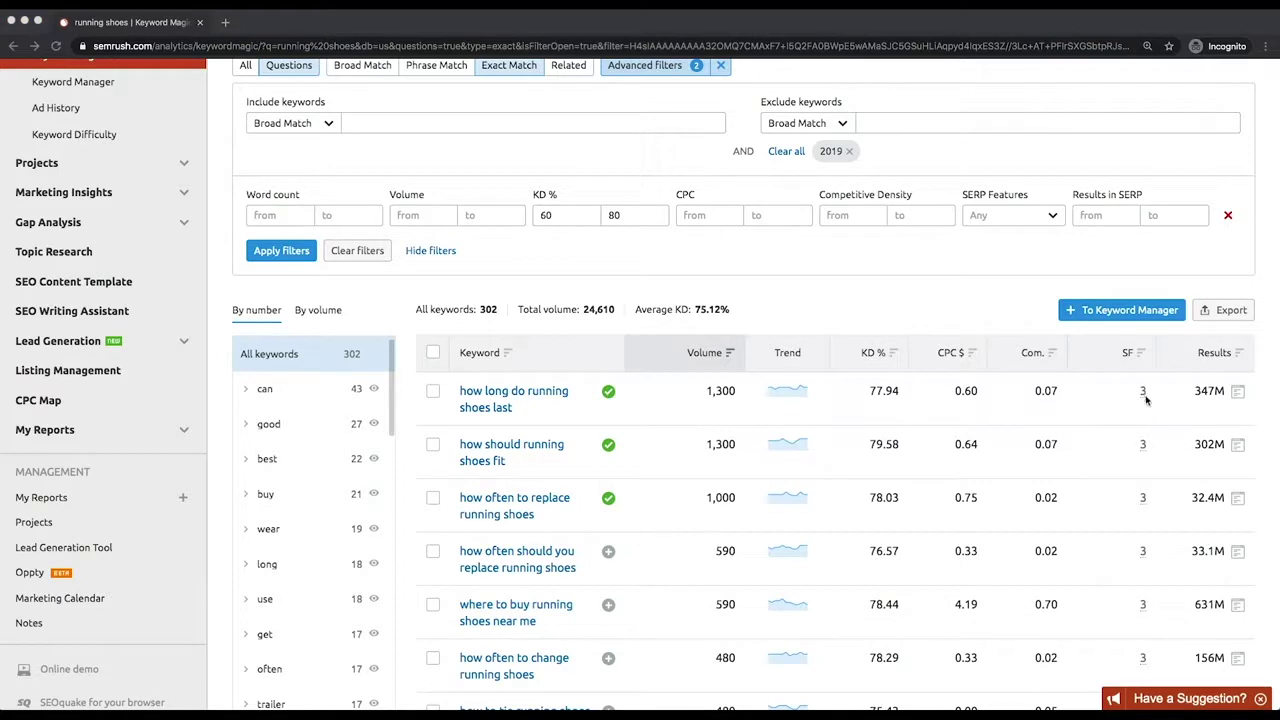
pyautogui.moveTo(1145, 393)
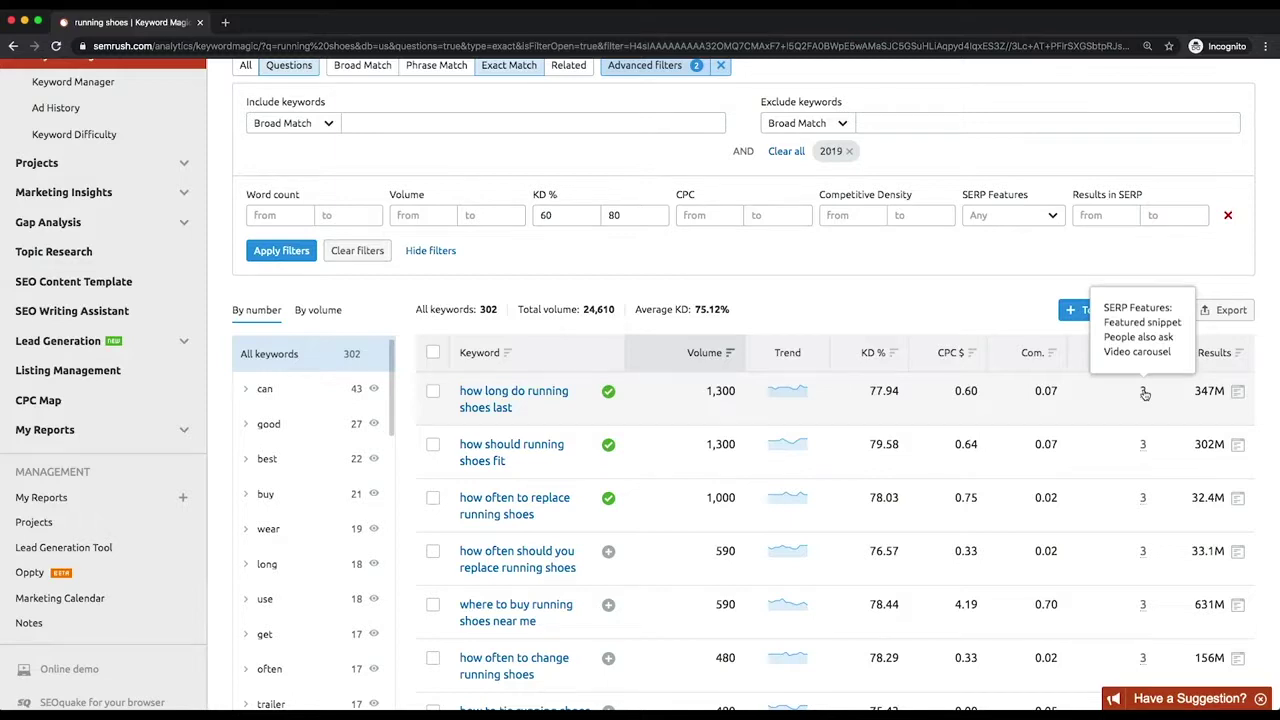
pyautogui.scroll(3, 1145, 393)
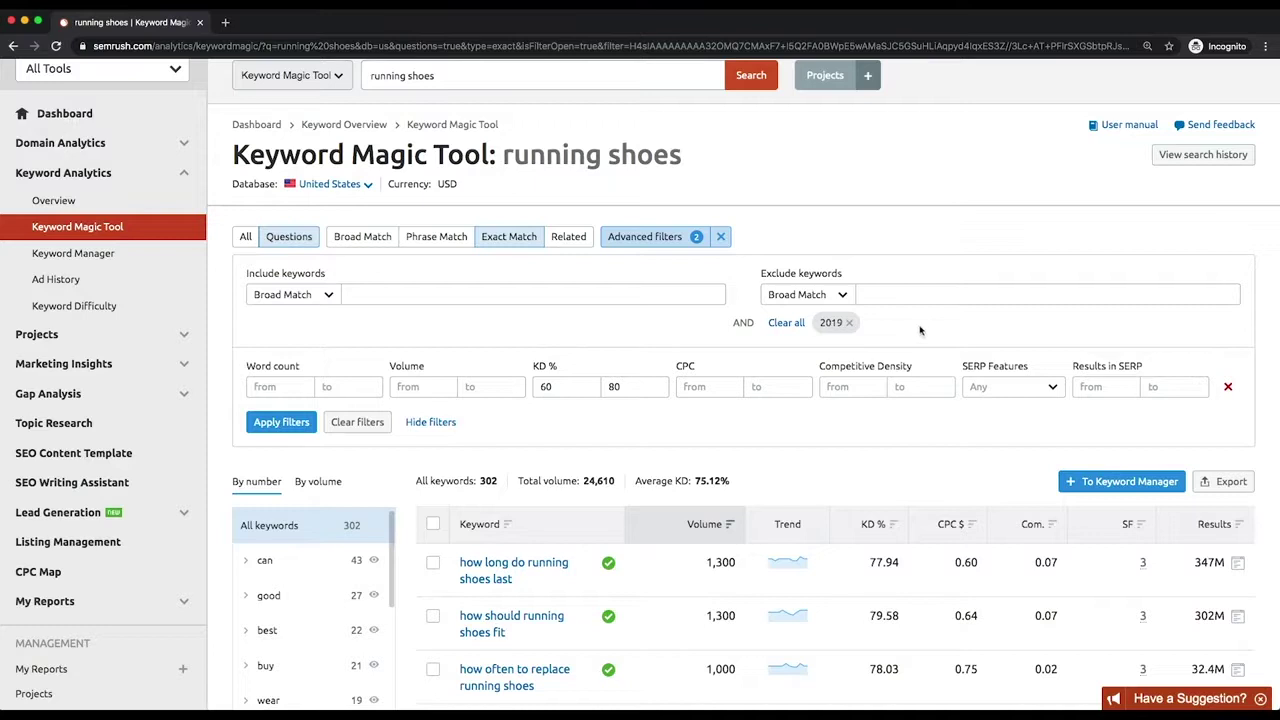
pyautogui.click(843, 296)
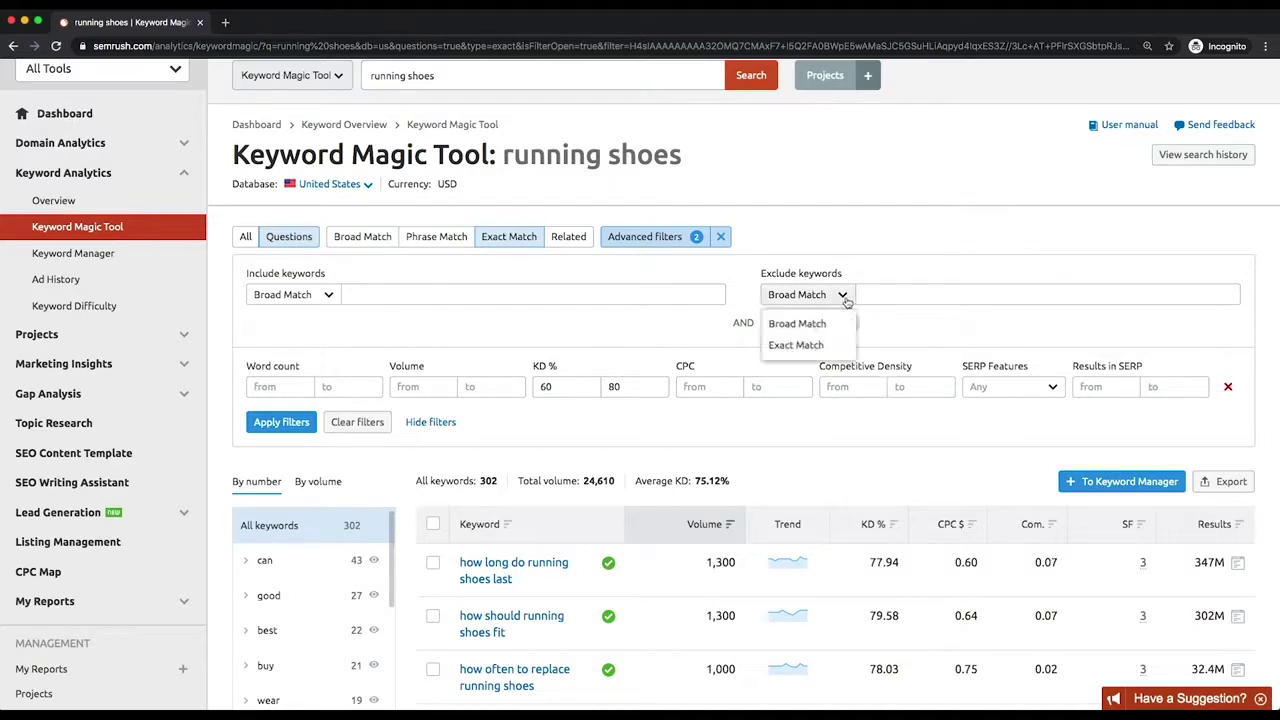
pyautogui.click(330, 296)
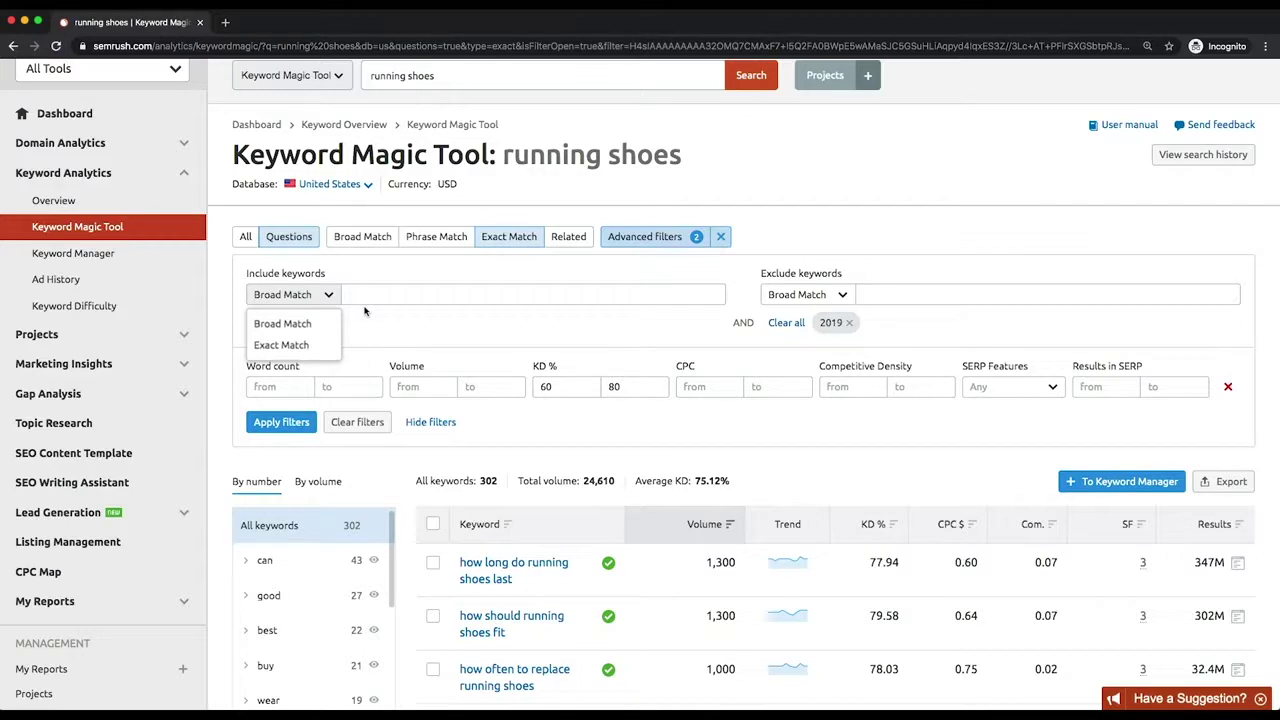
pyautogui.click(373, 315)
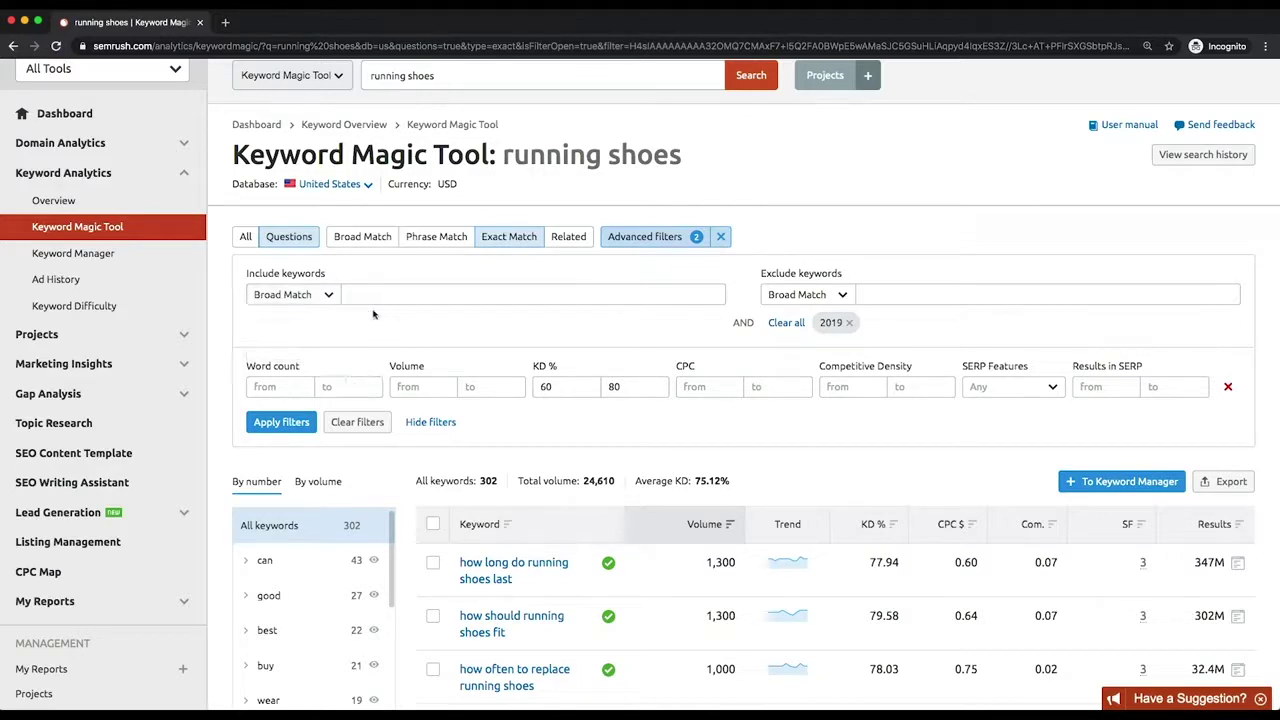
pyautogui.click(287, 385)
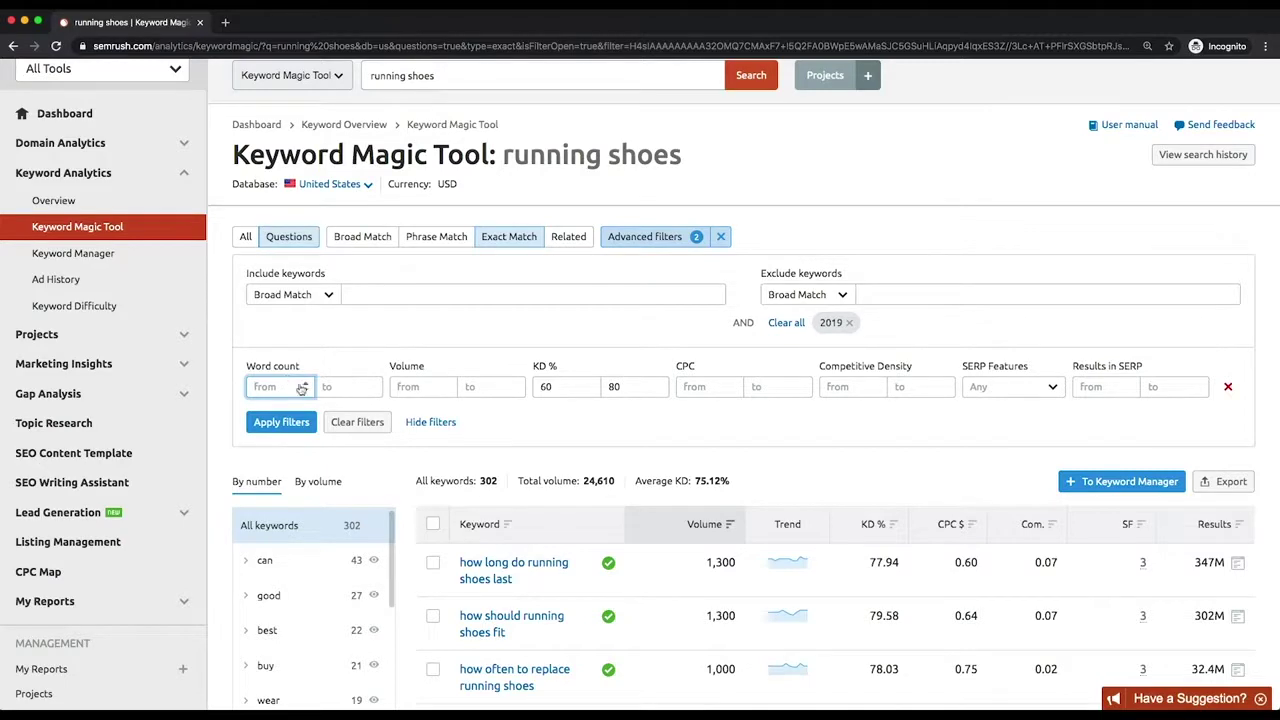
pyautogui.click(1012, 394)
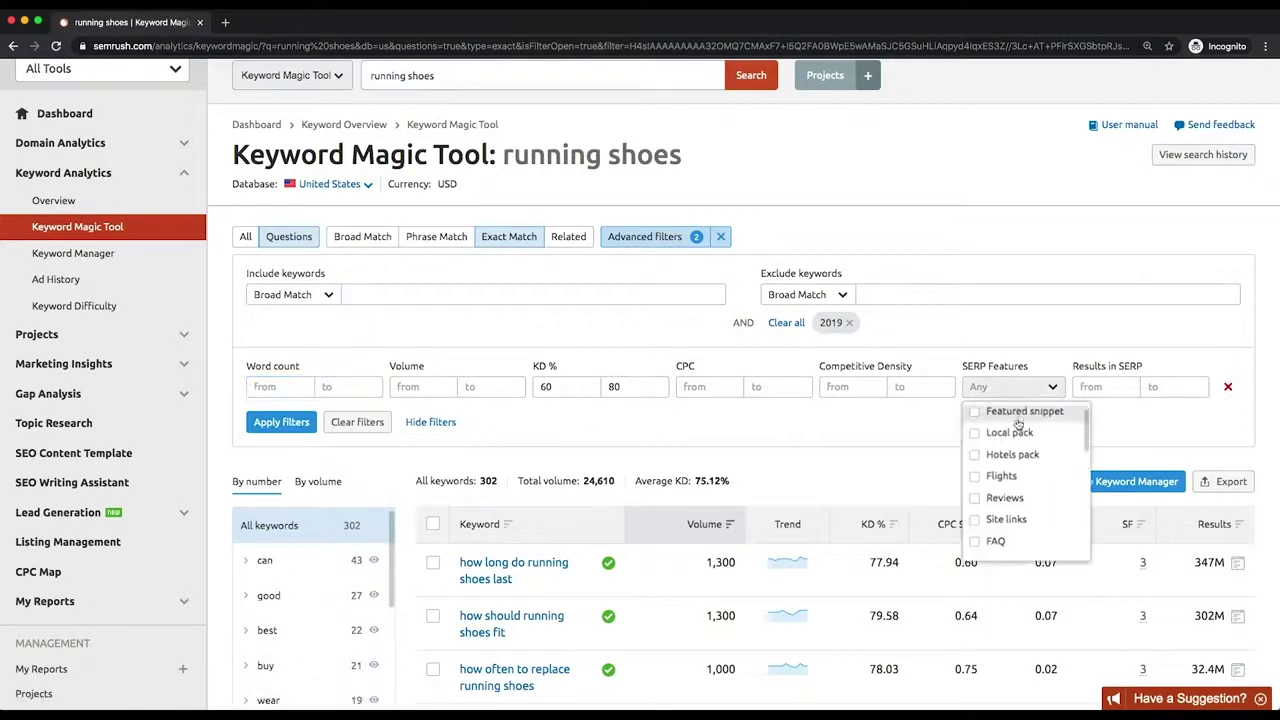
pyautogui.scroll(-3, 1012, 421)
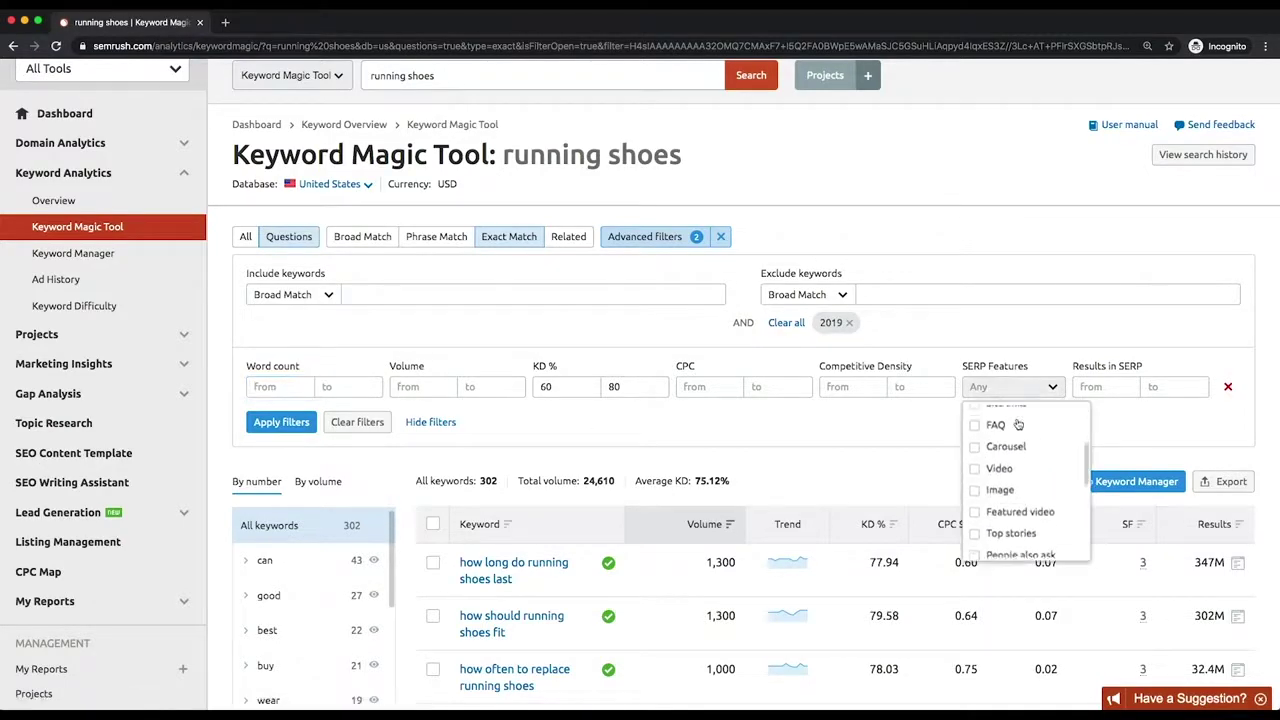
pyautogui.click(1105, 387)
pyautogui.click(1153, 390)
pyautogui.click(1142, 425)
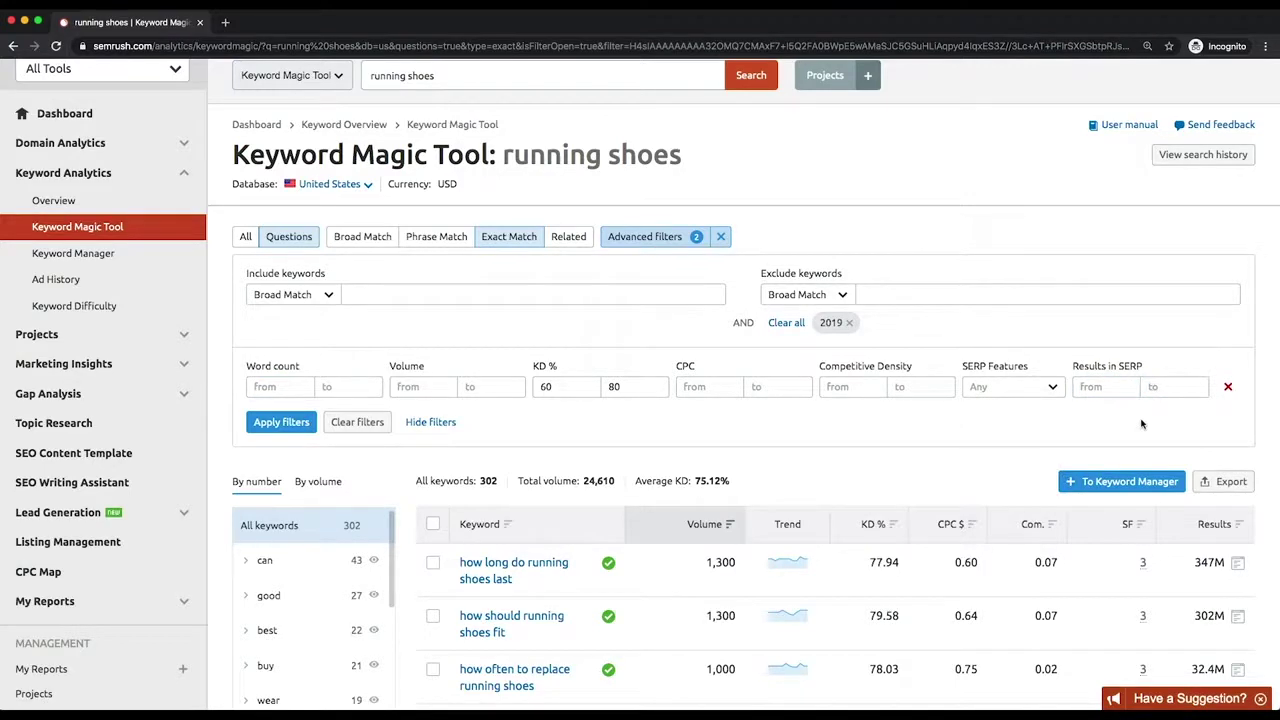
# Step: Tick how often should you replace running shoes and open the 7-keyword Running Shoes list in Keyword Manager
pyautogui.scroll(-3, 1142, 425)
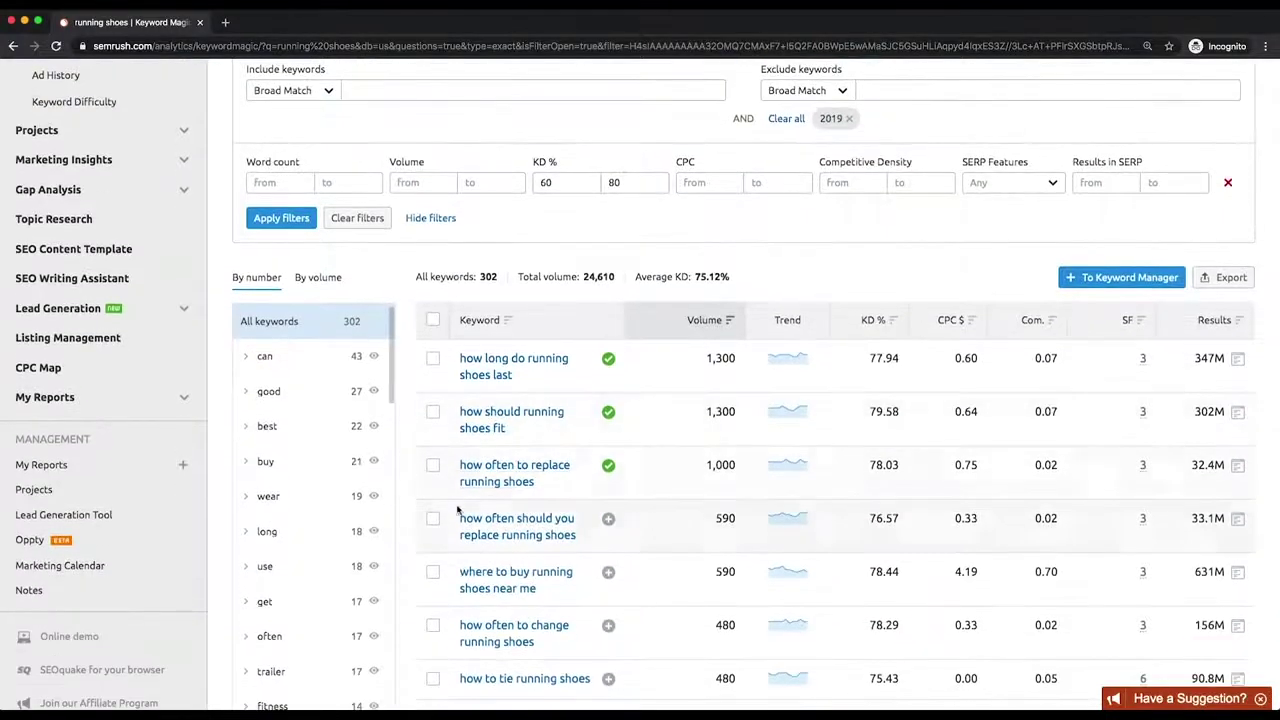
pyautogui.click(433, 519)
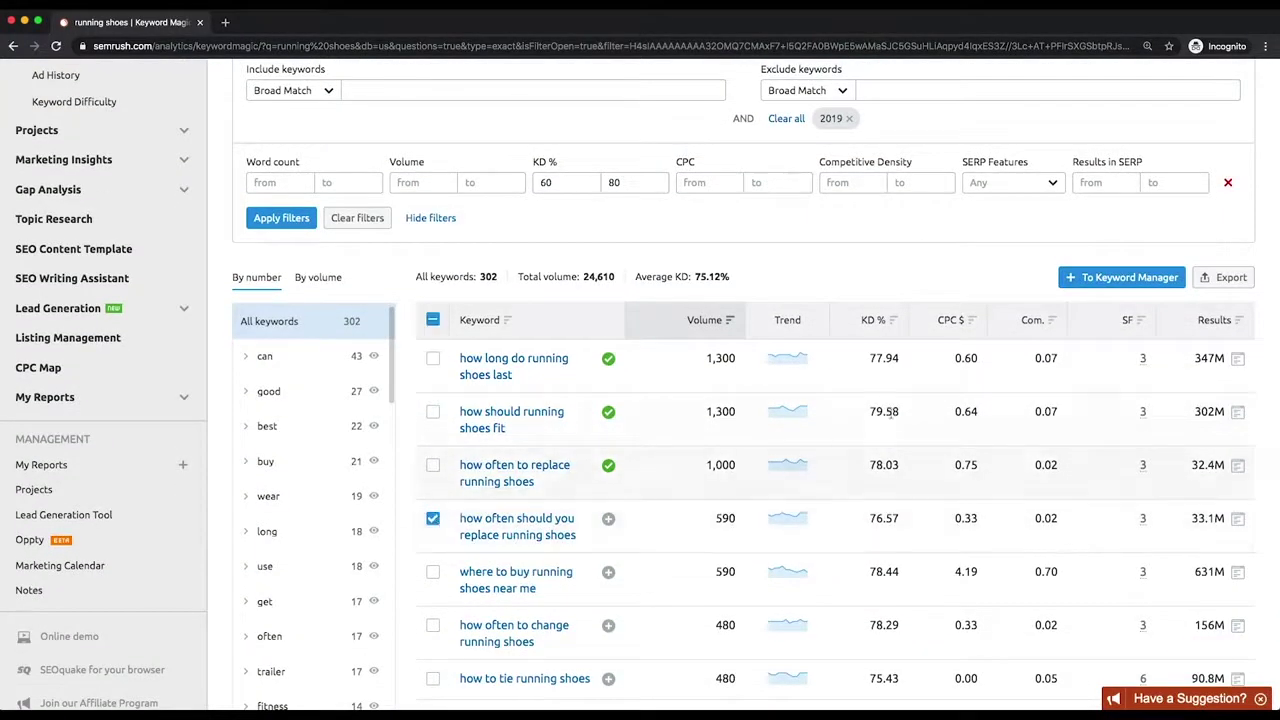
pyautogui.click(1088, 279)
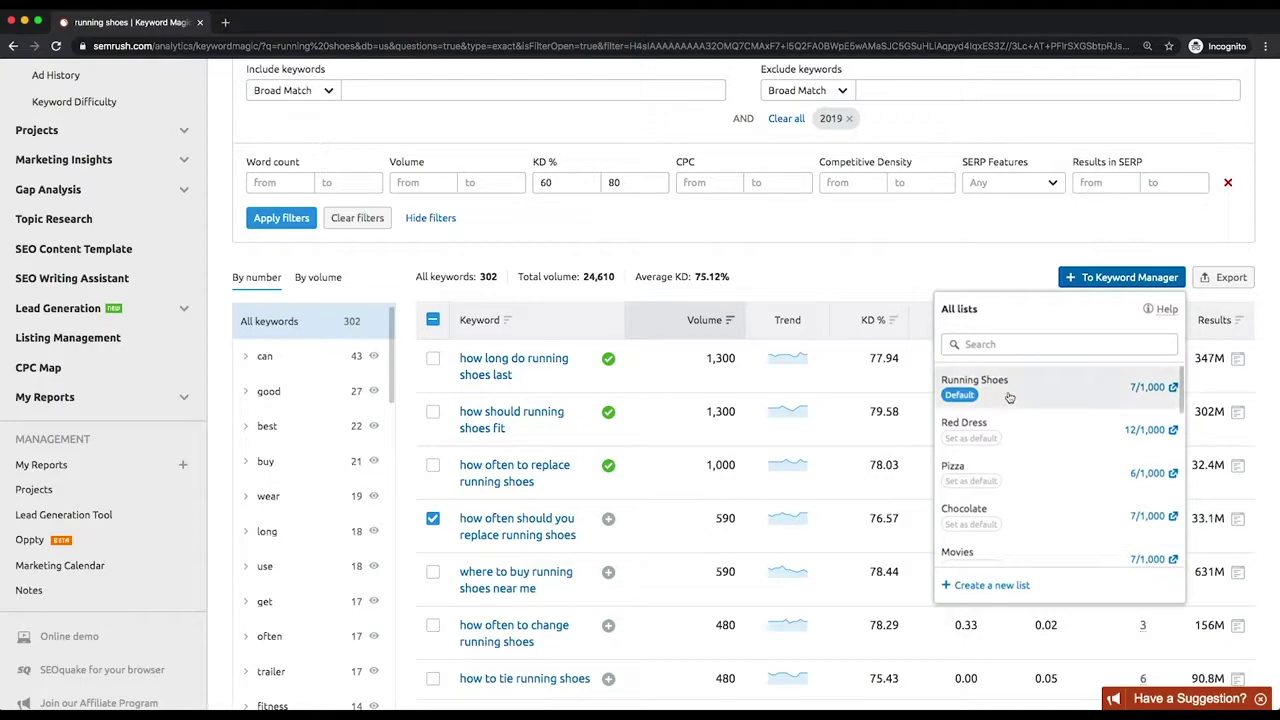
pyautogui.click(1166, 389)
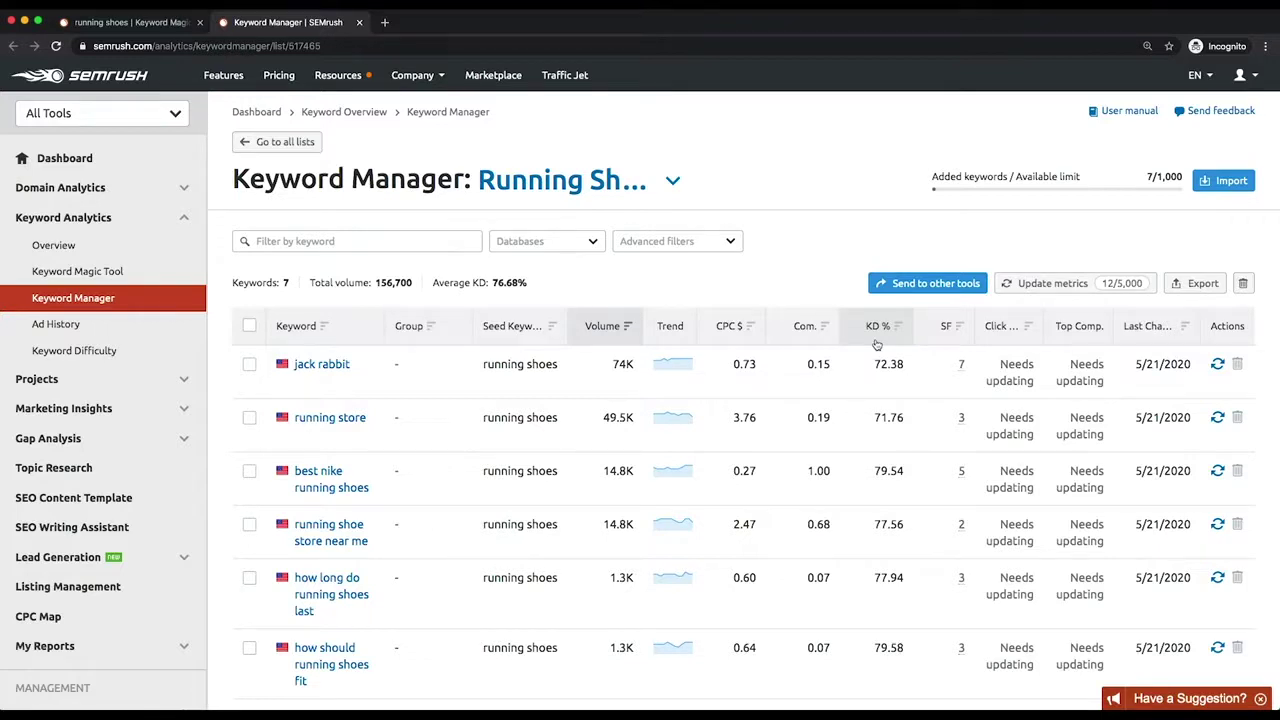
# Step: Update metrics for all 7 keywords, check jack rabbit's top competitors, and view send-to-tool options
pyautogui.click(1012, 283)
pyautogui.click(1040, 313)
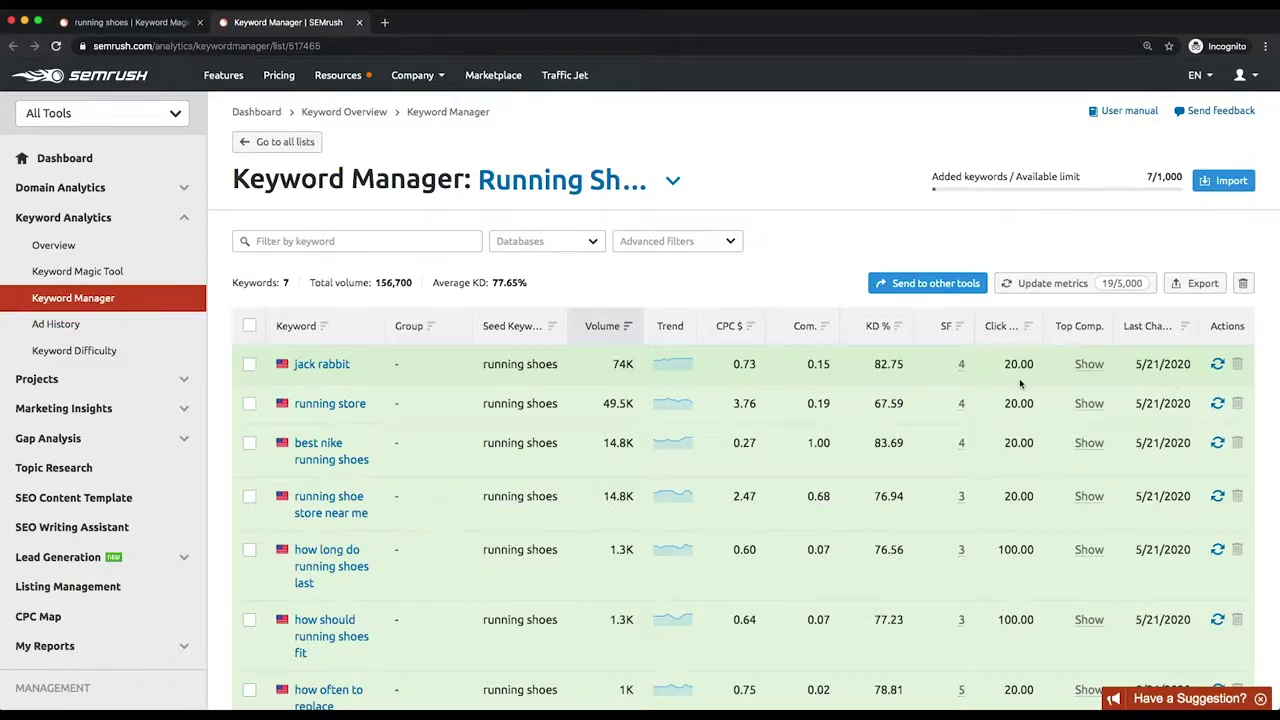
pyautogui.click(1087, 365)
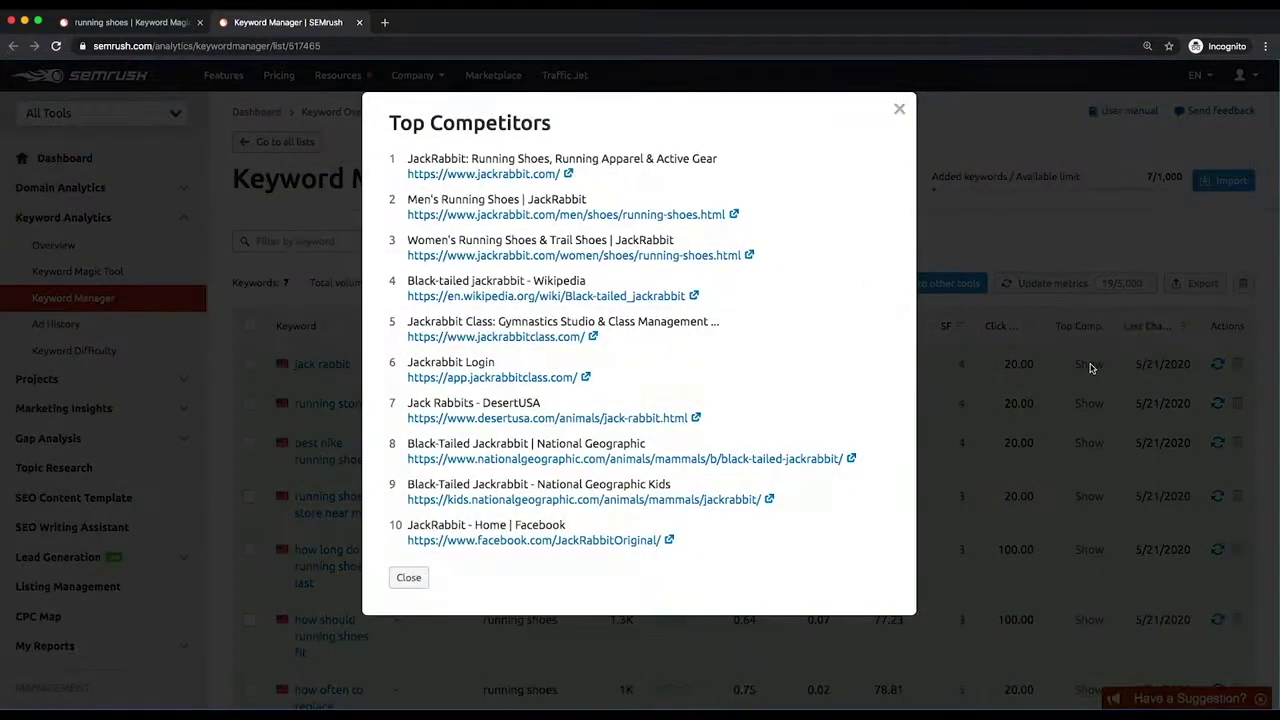
pyautogui.click(408, 578)
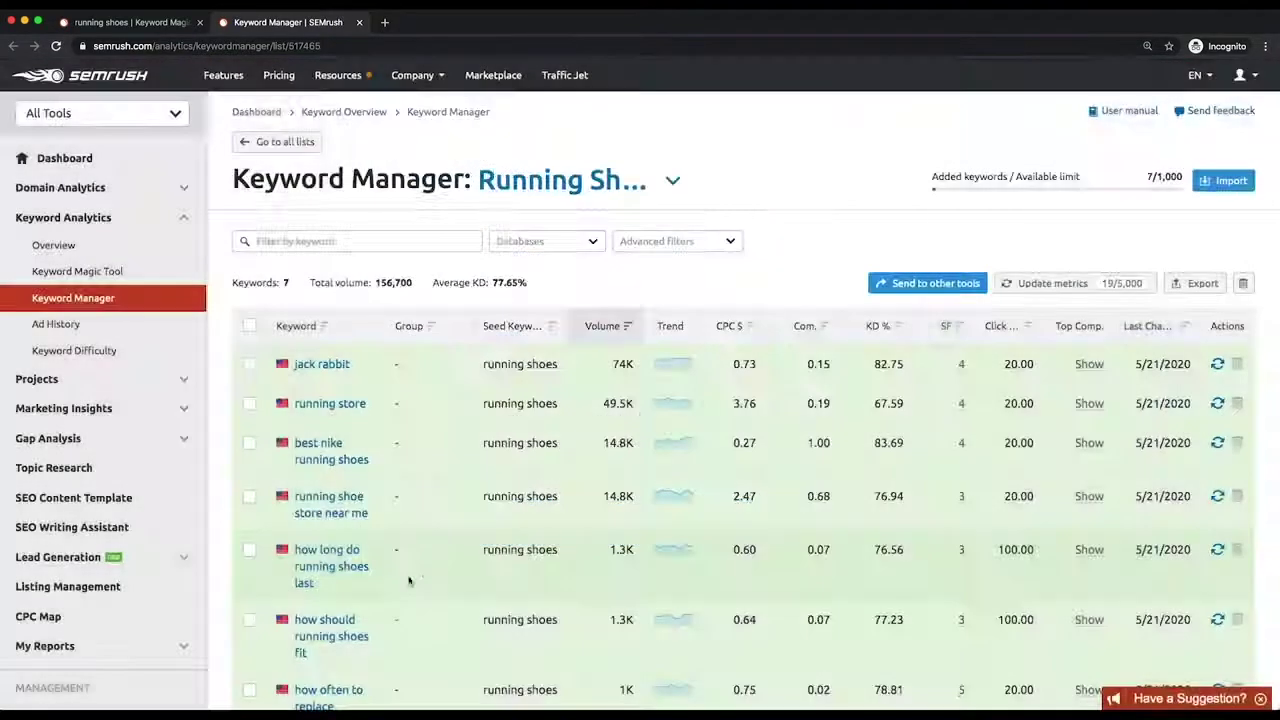
pyautogui.click(936, 284)
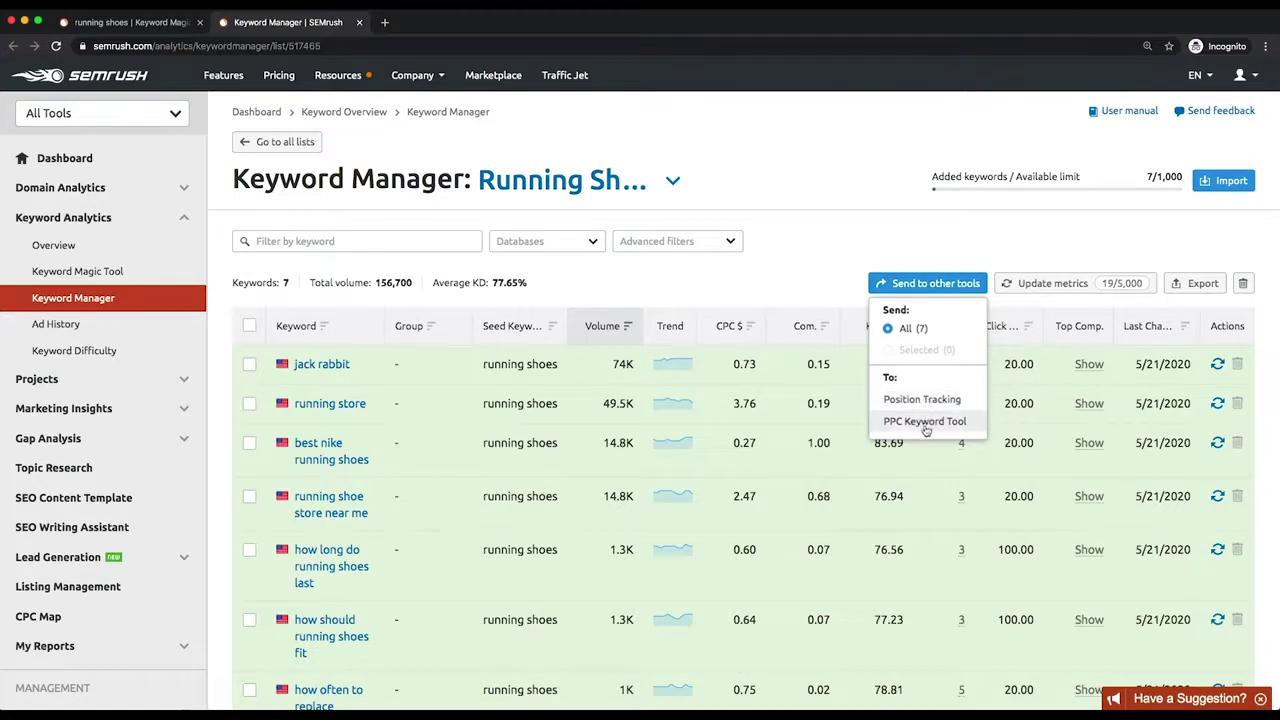
pyautogui.click(1013, 303)
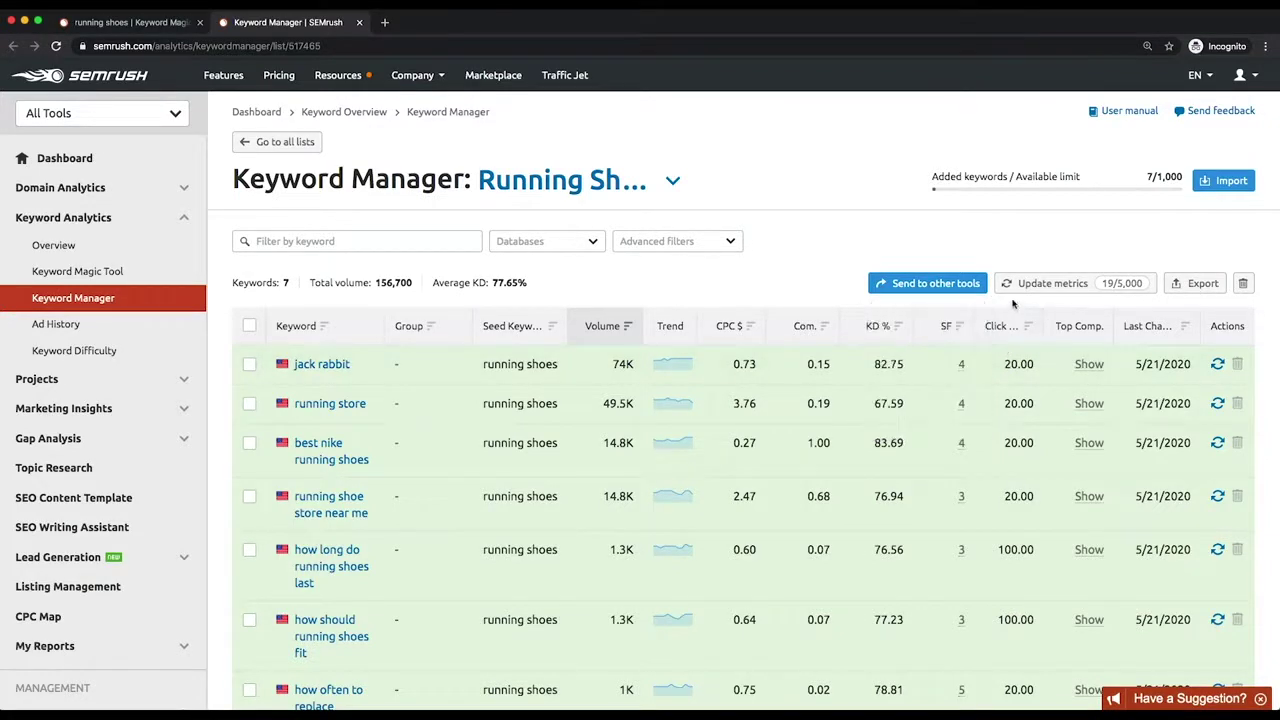
pyautogui.click(1172, 288)
pyautogui.click(1017, 399)
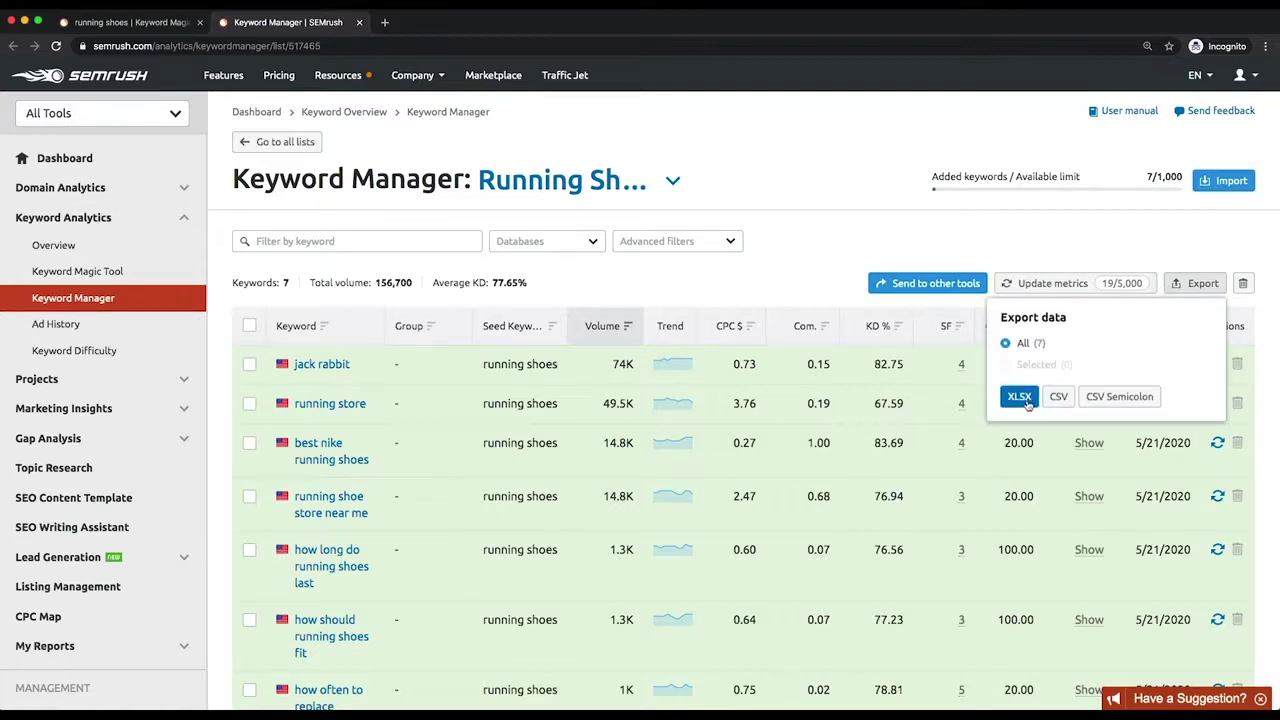
pyautogui.click(1266, 397)
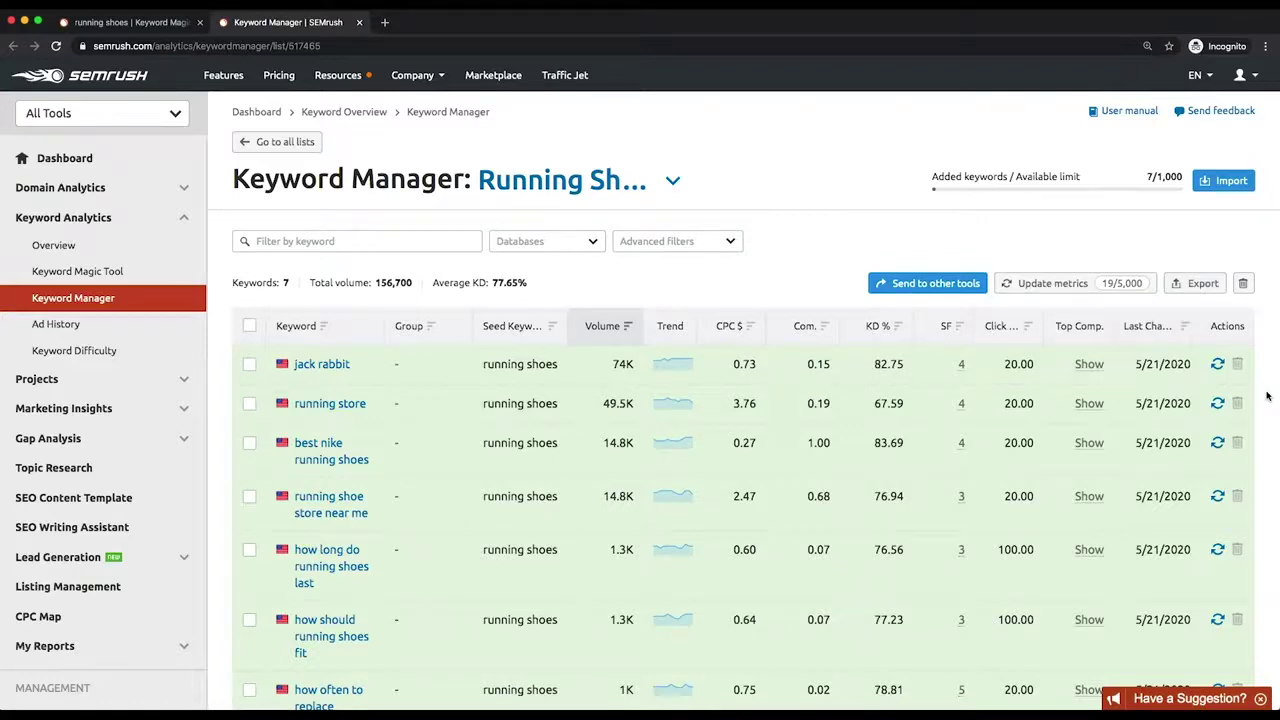